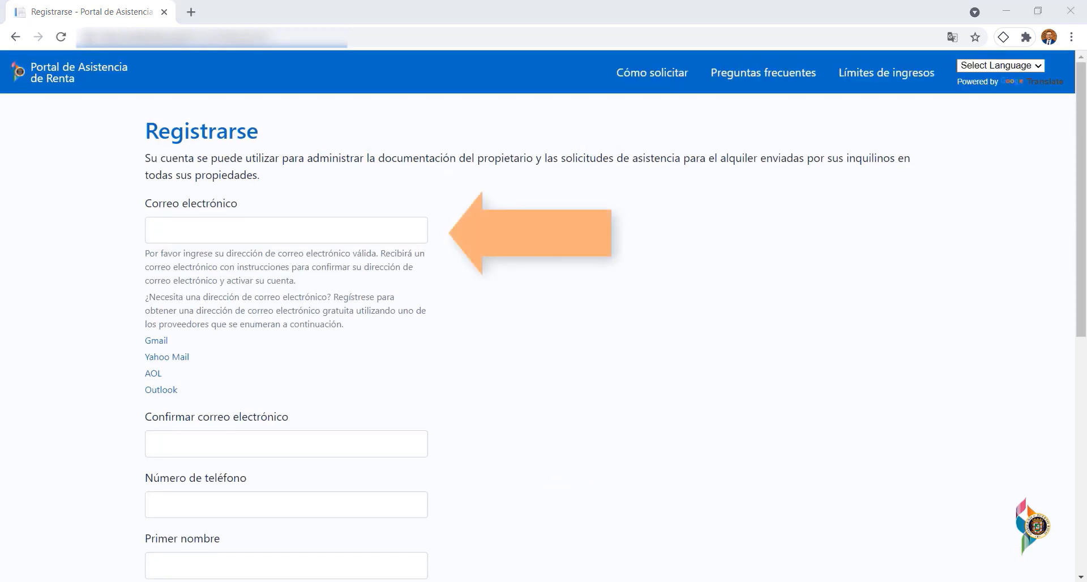
- Enter the account e-mail address and repeat it to confirm
{"action": "left_click", "coordinate": [245, 236]}
{"action": "type", "text": "[blurred]"}
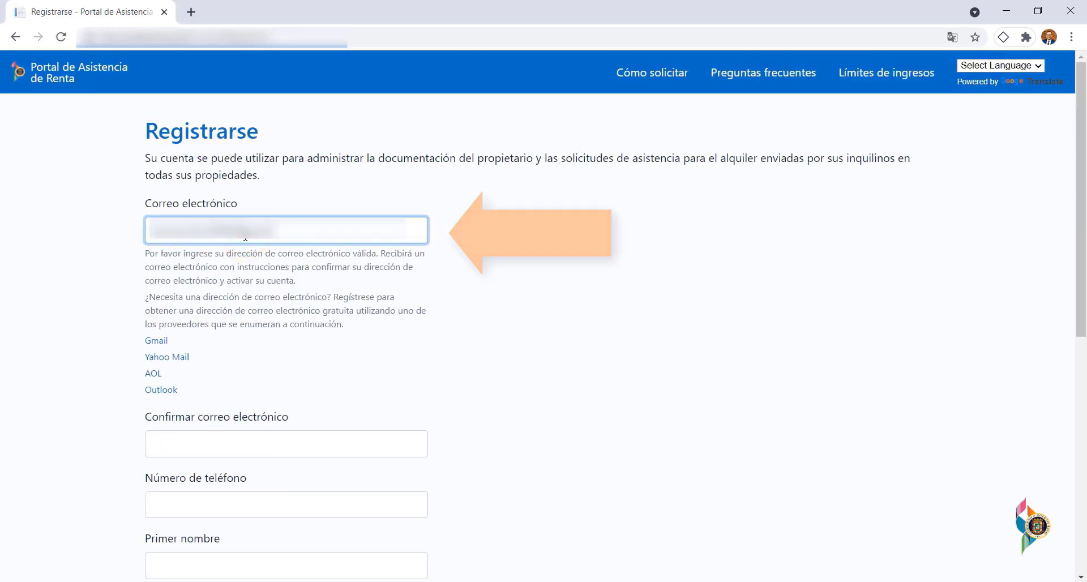
{"action": "left_click", "coordinate": [195, 447]}
{"action": "type", "text": "[blurred][blurred]"}
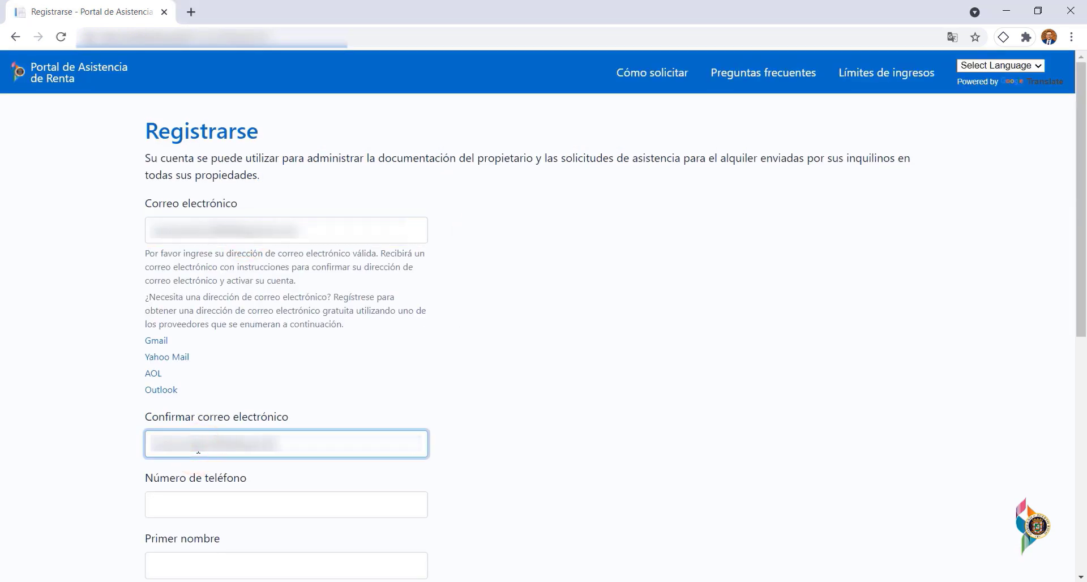
{"action": "left_click_drag", "start_coordinate": [1078, 176], "coordinate": [1079, 352]}
- Fill in the phone number, first name, paternal surname and username, correcting the username
{"action": "left_click", "coordinate": [328, 160]}
{"action": "type", "text": "777-777-7777"}
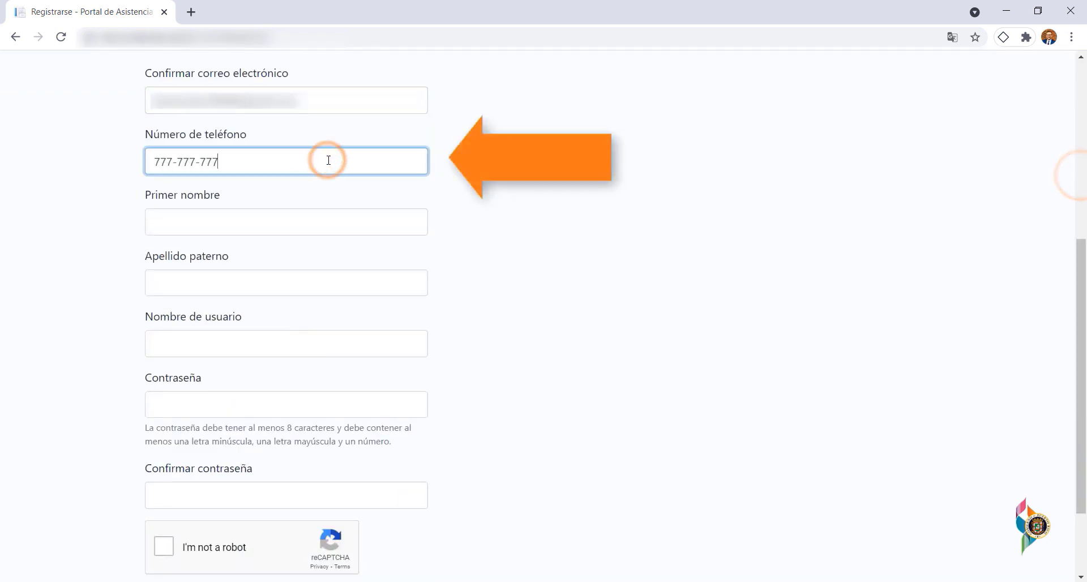
{"action": "left_click", "coordinate": [267, 218]}
{"action": "type", "text": "Burt"}
{"action": "left_click", "coordinate": [218, 287]}
{"action": "type", "text": "Ward"}
{"action": "left_click", "coordinate": [201, 347]}
{"action": "type", "text": "BurtWard"}
{"action": "key", "text": "Left"}
{"action": "key", "text": "Left"}
{"action": "key", "text": "Left"}
{"action": "key", "text": "Left"}
{"action": "key", "text": "Left"}
{"action": "type", "text": "r"}
- Set and confirm the account password, pass the reCAPTCHA, and submit the registration
{"action": "left_click", "coordinate": [198, 406]}
{"action": "type", "text": "************"}
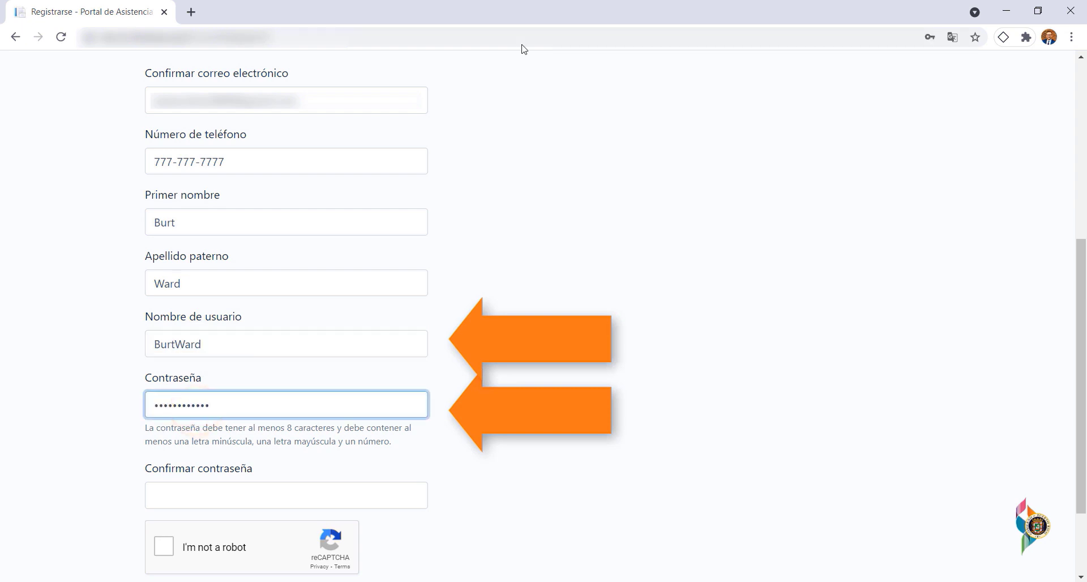
{"action": "scroll", "coordinate": [284, 368], "scroll_direction": "down", "scroll_amount": 2}
{"action": "left_click", "coordinate": [272, 381]}
{"action": "type", "text": "************"}
{"action": "left_click", "coordinate": [164, 434]}
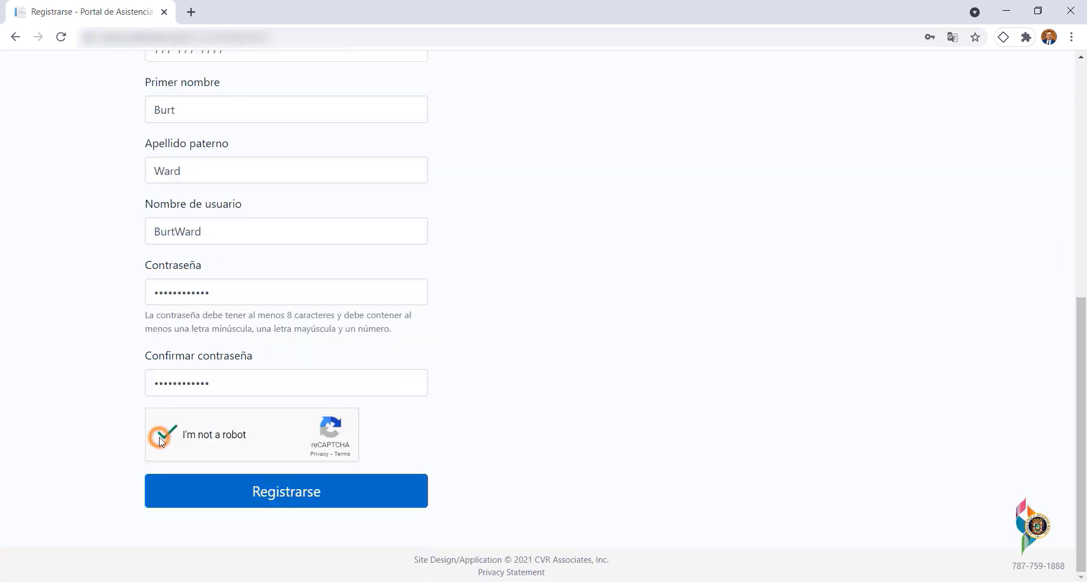
{"action": "left_click", "coordinate": [337, 492]}
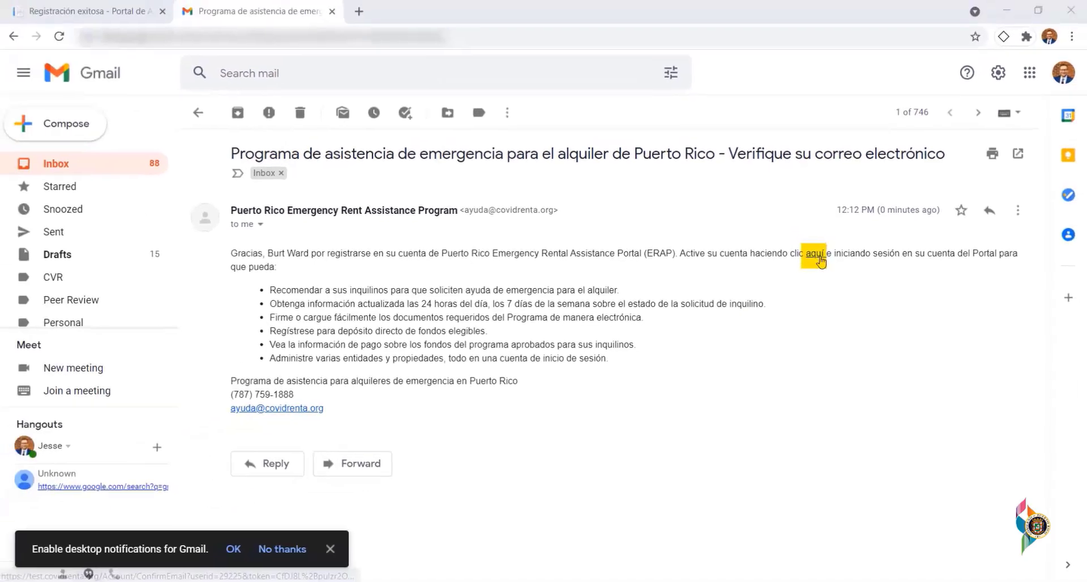
- Follow the 'aquí' activation link in the portal's verification e-mail
{"action": "left_click", "coordinate": [819, 259]}
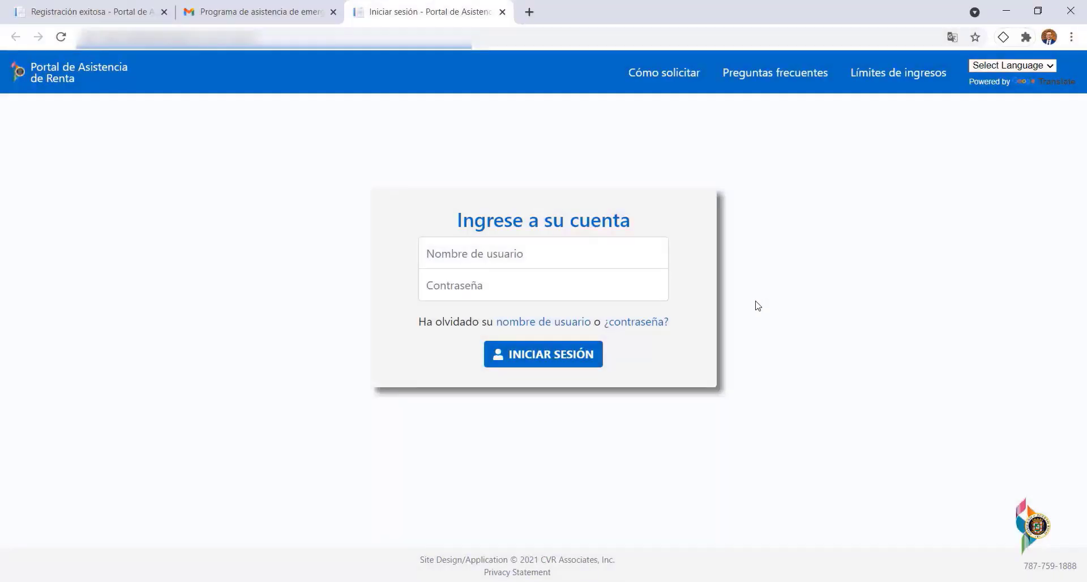
- Sign in on the Iniciar sesión page with the new username and password
{"action": "left_click", "coordinate": [539, 254]}
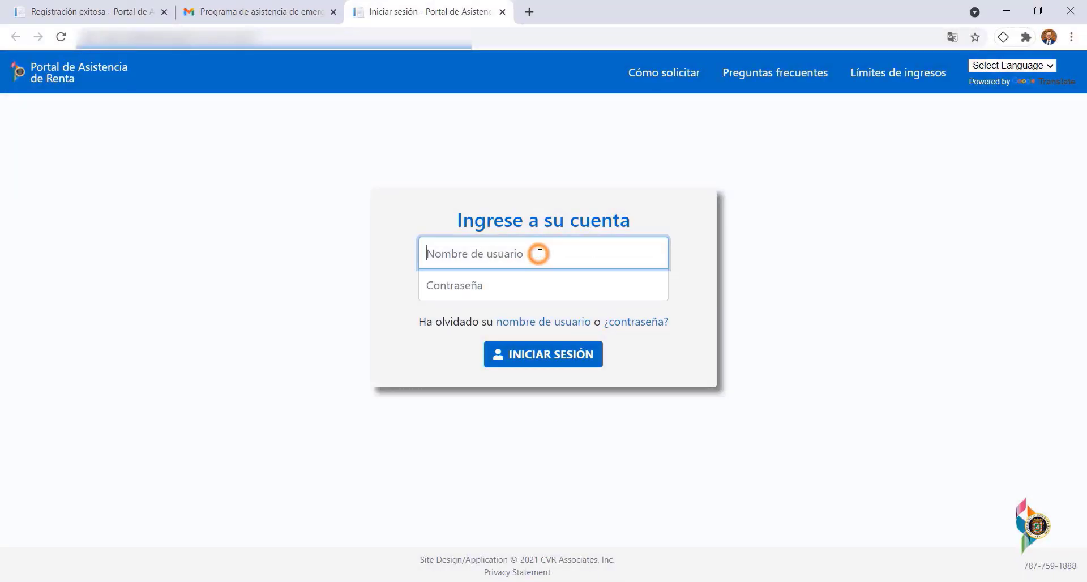
{"action": "type", "text": "burtward"}
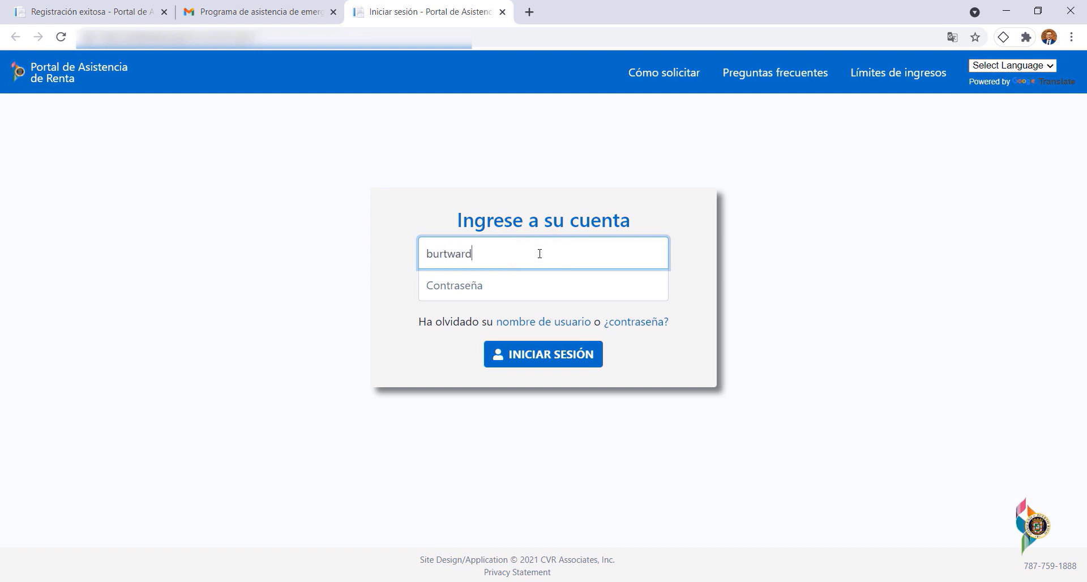
{"action": "left_click", "coordinate": [502, 279]}
{"action": "type", "text": "••••••••••••"}
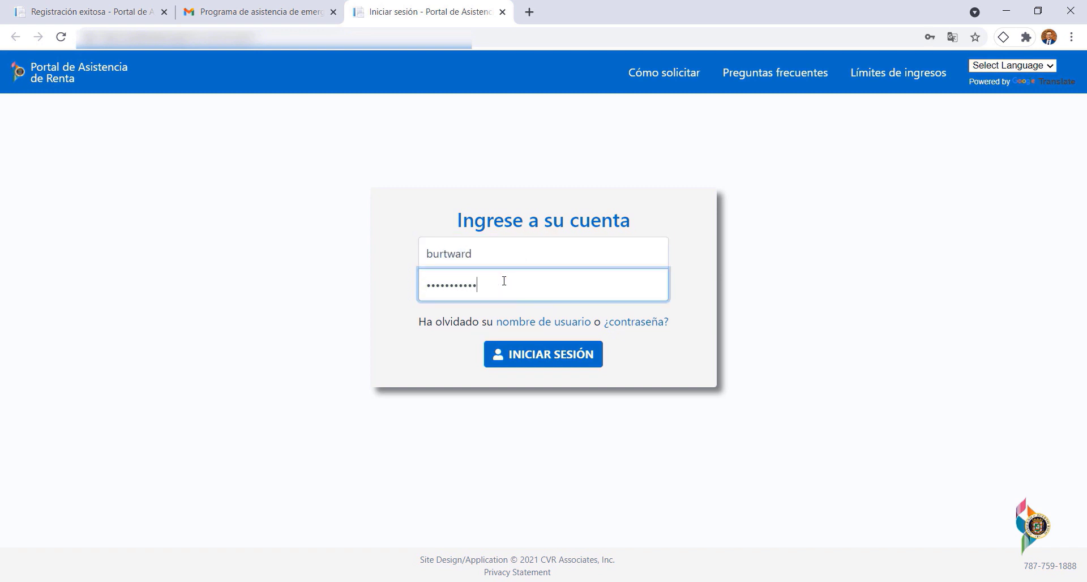
{"action": "left_click", "coordinate": [546, 357]}
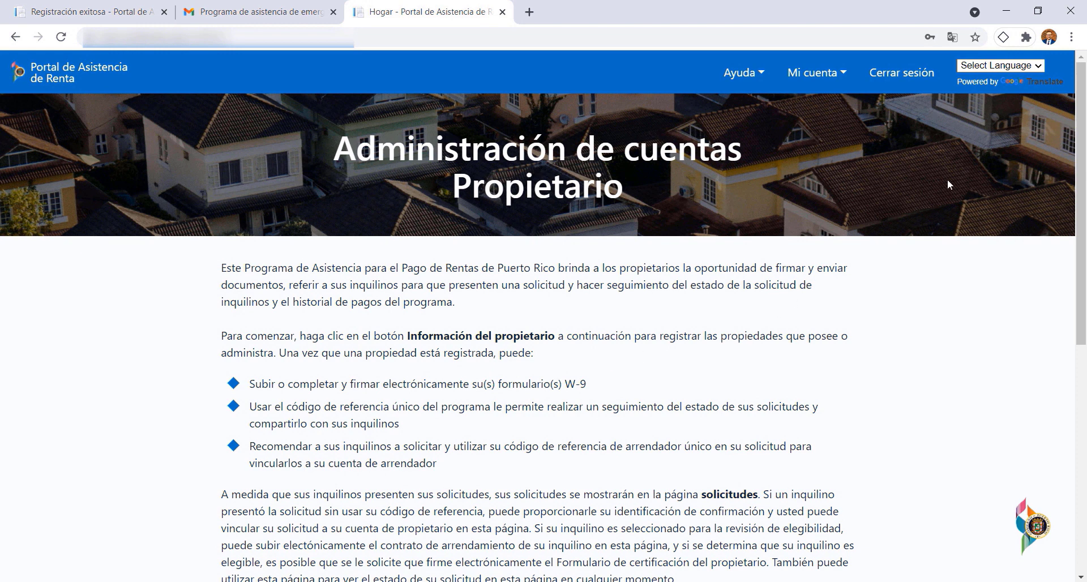
- Go to Información del propietario and choose 'Agregar nuevo propietario / empresa administradora'
{"action": "left_click_drag", "start_coordinate": [1076, 110], "coordinate": [1082, 432]}
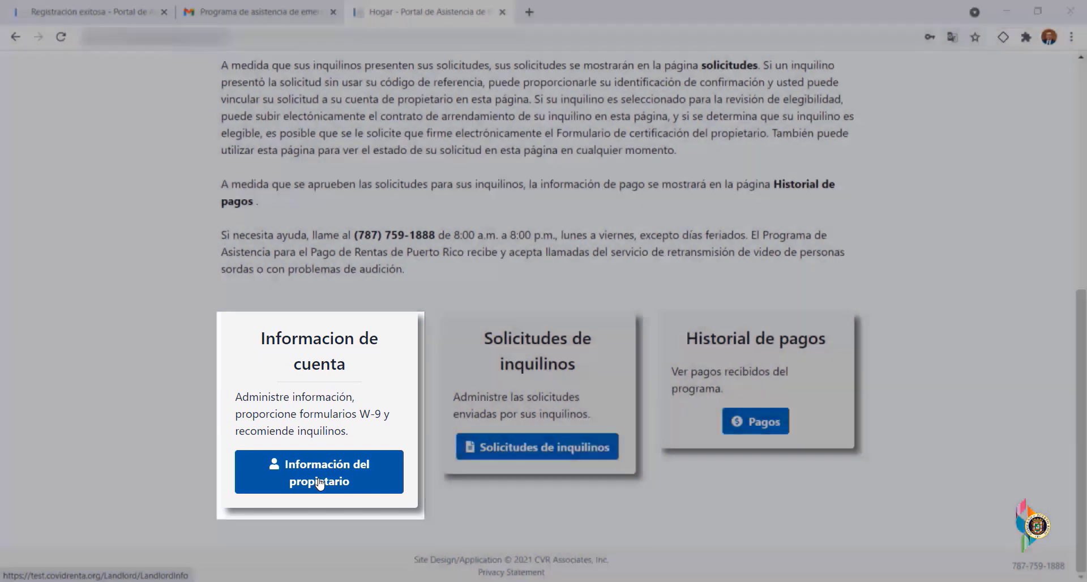
{"action": "left_click", "coordinate": [320, 483]}
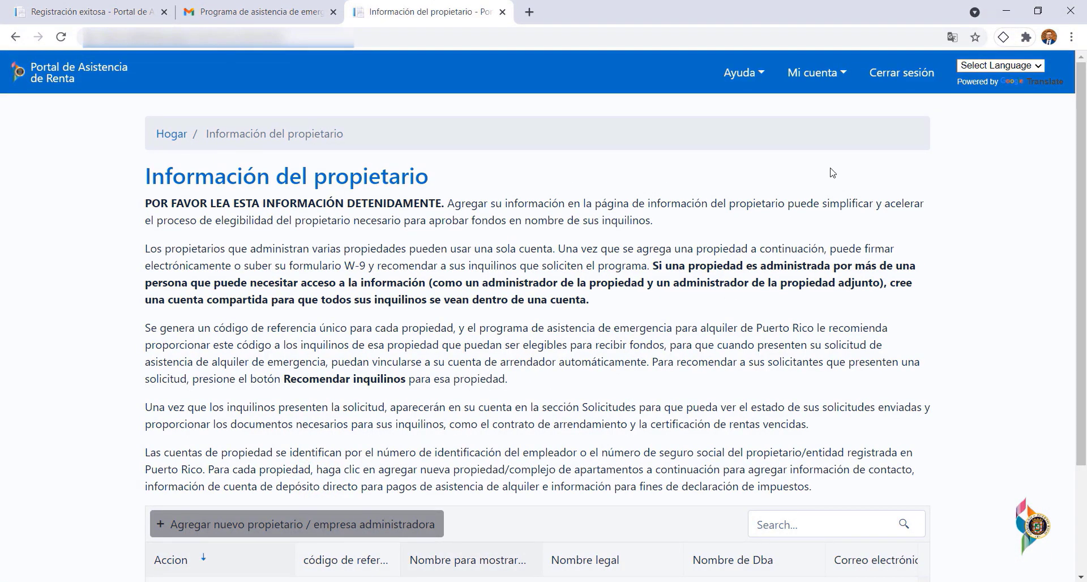
{"action": "scroll", "coordinate": [1083, 78], "scroll_direction": "down", "scroll_amount": 3}
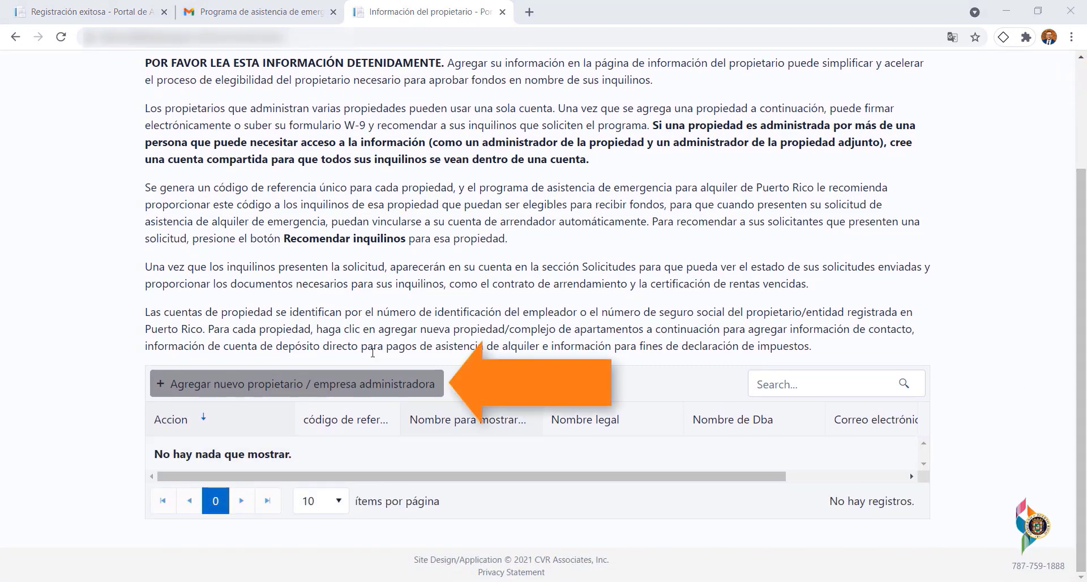
{"action": "left_click", "coordinate": [338, 384]}
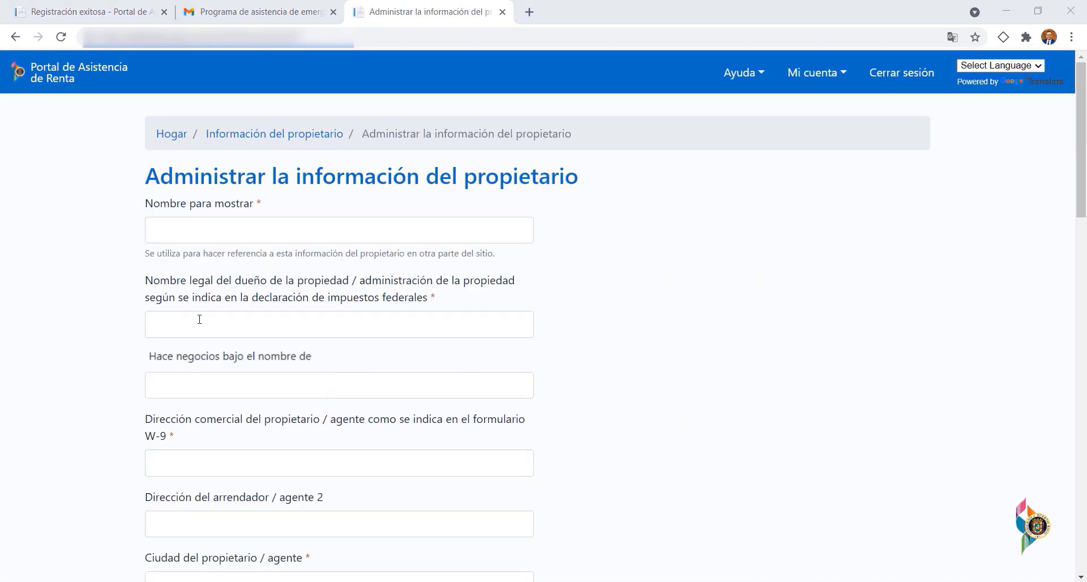
- Enter display name 'The Batcave' and legal owner name 'Wayne Manor'
{"action": "left_click", "coordinate": [220, 229]}
{"action": "type", "text": "The Bat"}
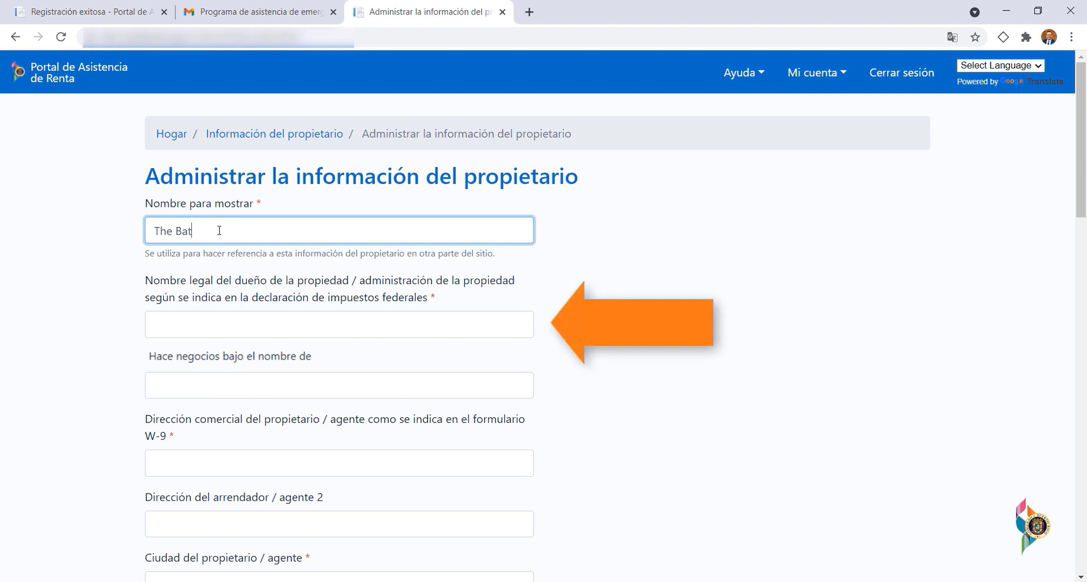
{"action": "type", "text": "cave"}
{"action": "left_click", "coordinate": [212, 332]}
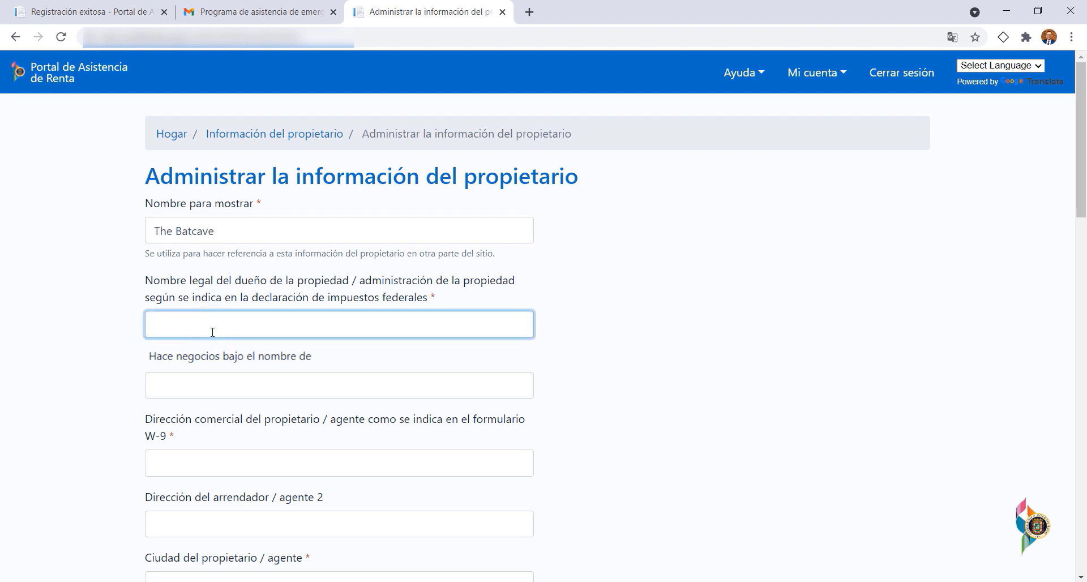
{"action": "type", "text": "Wayne Manor"}
- Enter the W-9 business address, picking the suite suggestion from the autocomplete list
{"action": "left_click", "coordinate": [242, 459]}
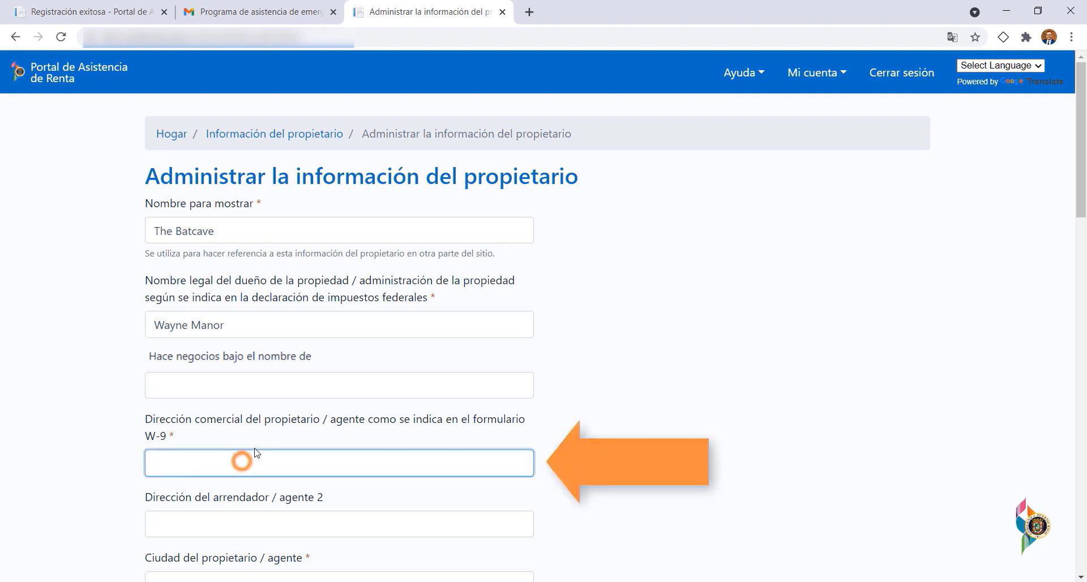
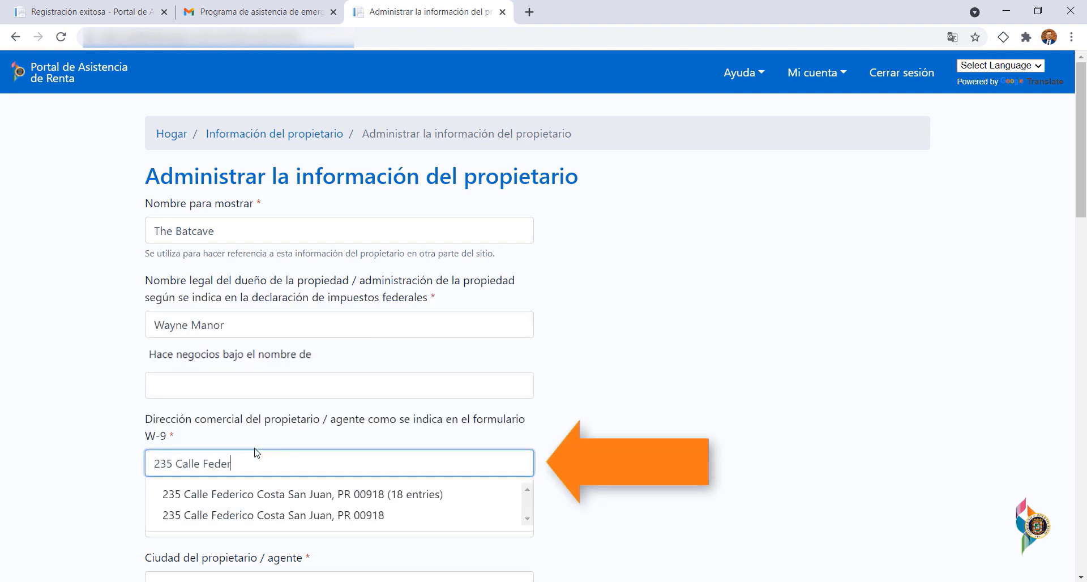
{"action": "left_click", "coordinate": [336, 494]}
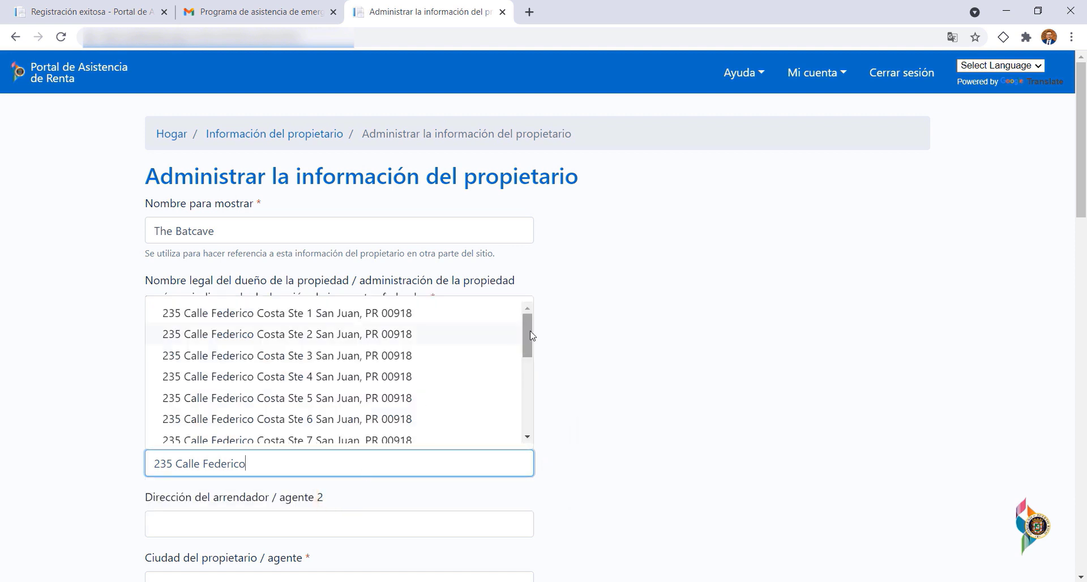
{"action": "left_click_drag", "start_coordinate": [527, 337], "coordinate": [527, 410]}
{"action": "left_click", "coordinate": [396, 436]}
{"action": "left_click_drag", "start_coordinate": [1080, 138], "coordinate": [1080, 262]}
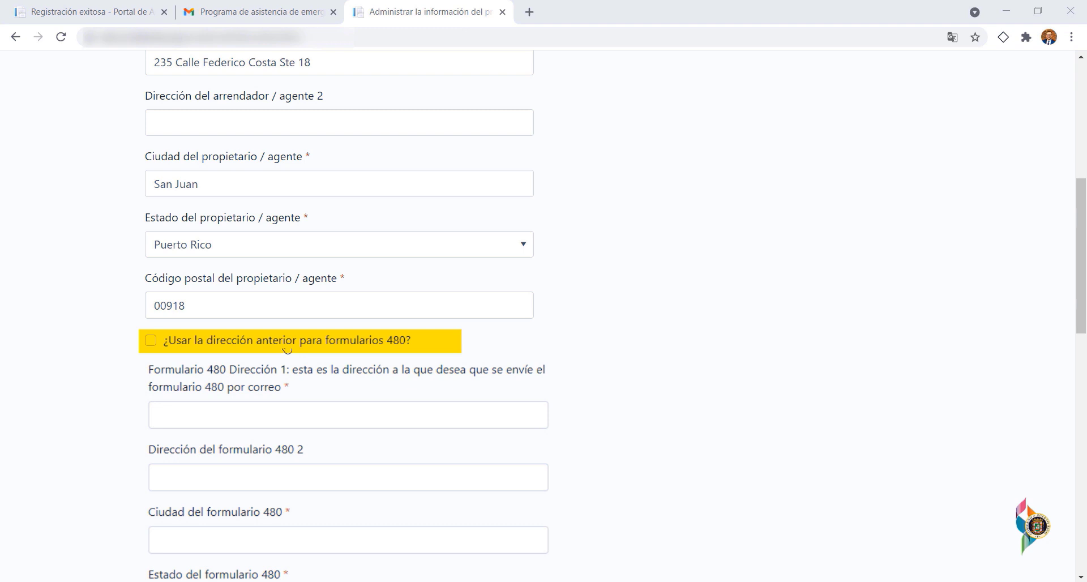
- Reuse the W-9 address for Form 480 and enter the owner's e-mail and phone number
{"action": "left_click", "coordinate": [287, 344]}
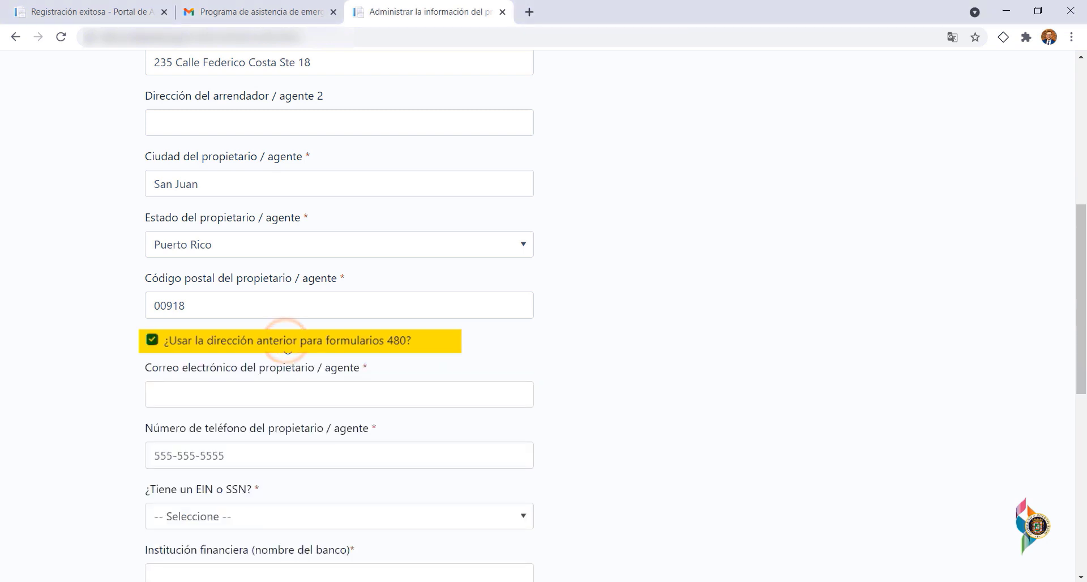
{"action": "left_click", "coordinate": [287, 391]}
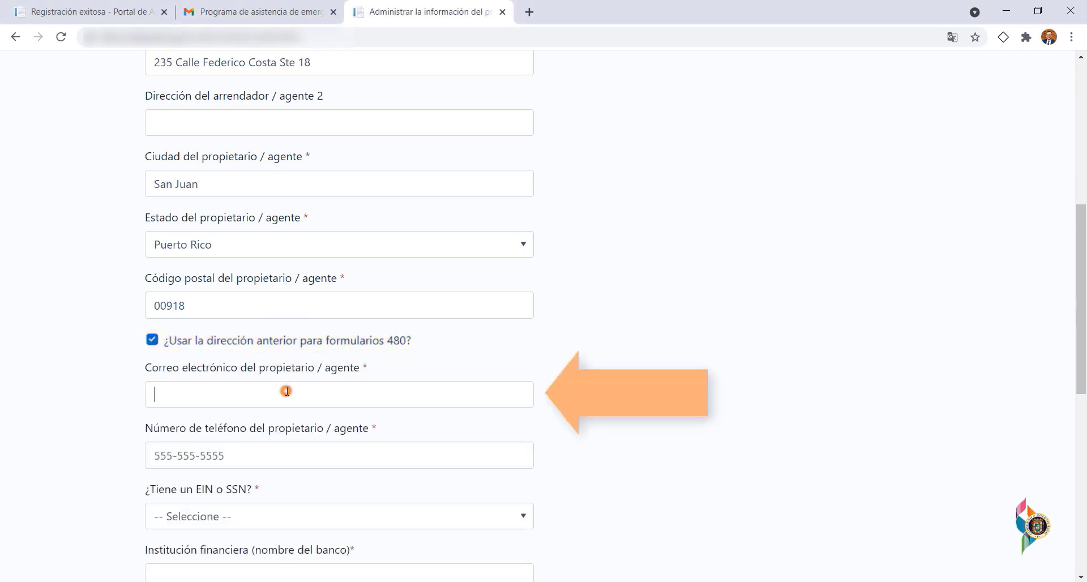
{"action": "key", "text": "ctrl+v"}
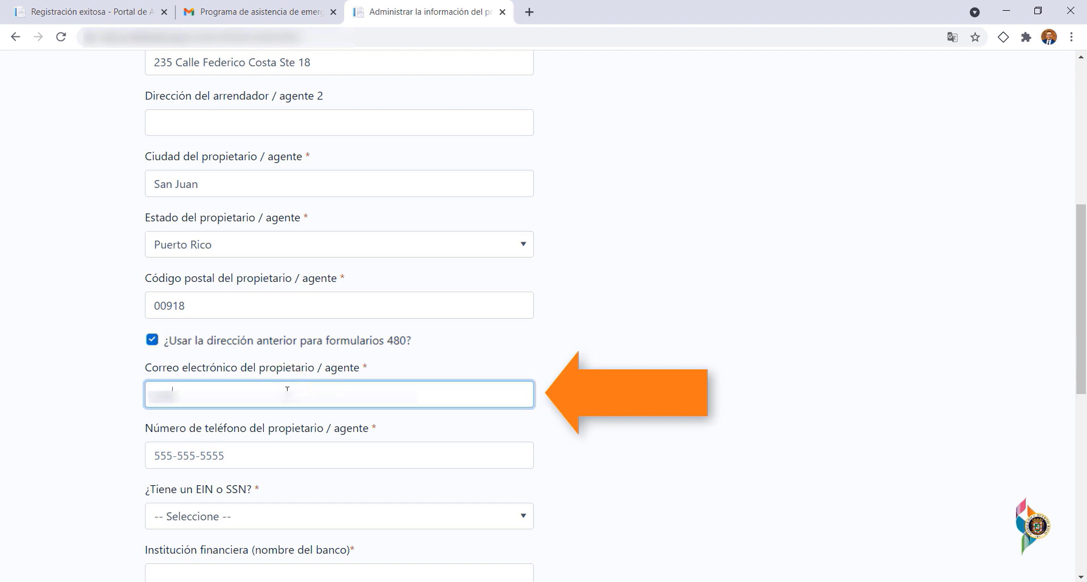
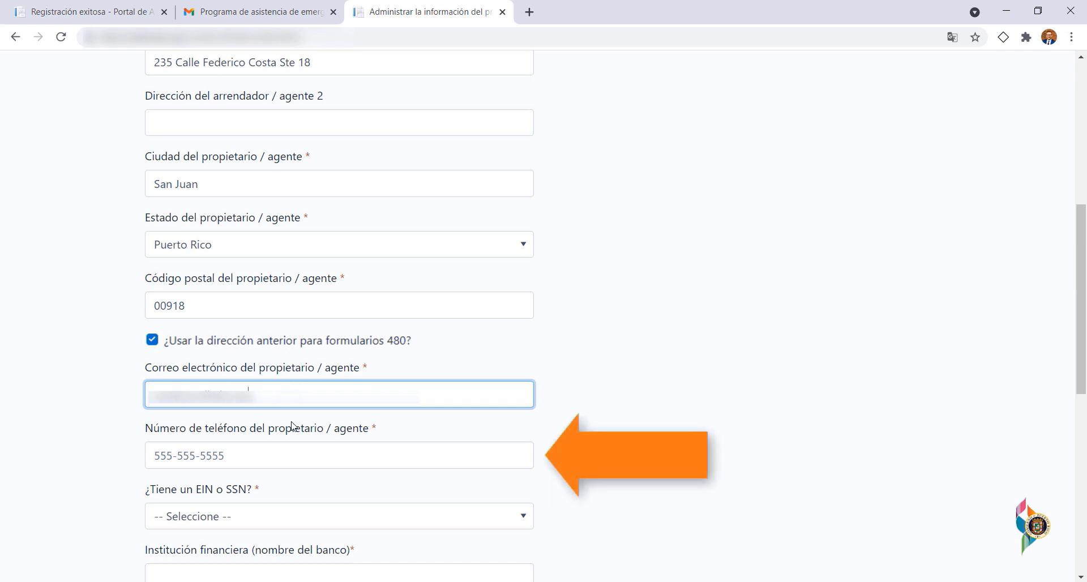
{"action": "left_click", "coordinate": [280, 454]}
{"action": "type", "text": "777-777-7"}
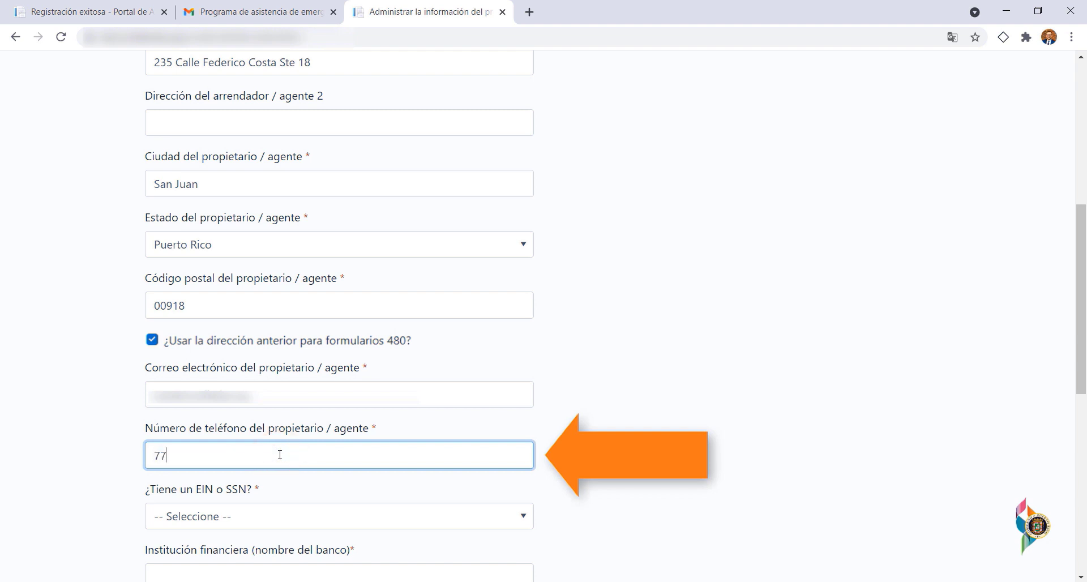
{"action": "type", "text": "7"}
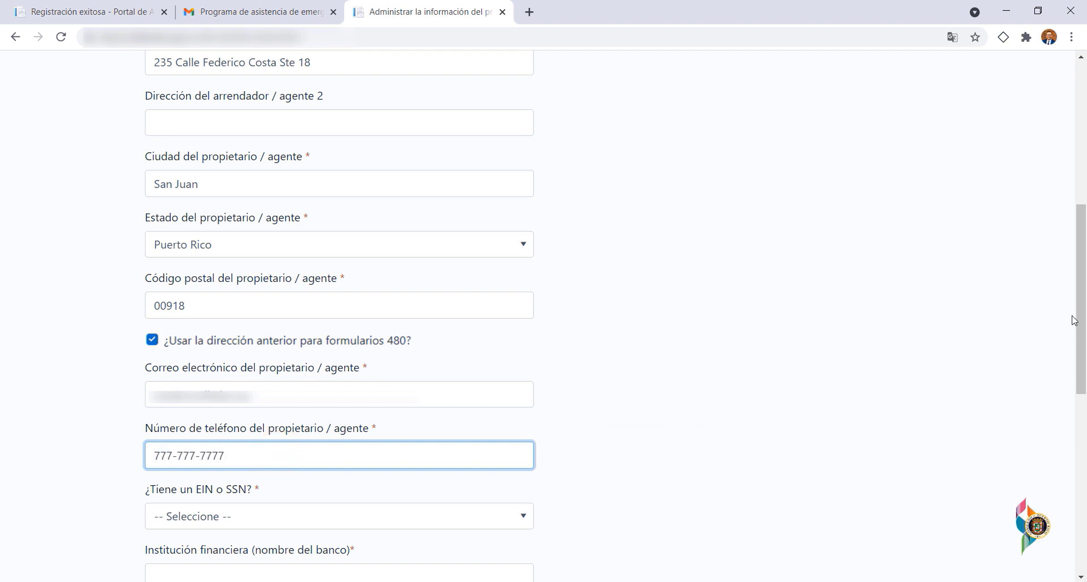
{"action": "scroll", "coordinate": [1079, 317], "scroll_direction": "down", "scroll_amount": 4}
{"action": "scroll", "coordinate": [1078, 317], "scroll_direction": "down", "scroll_amount": 1}
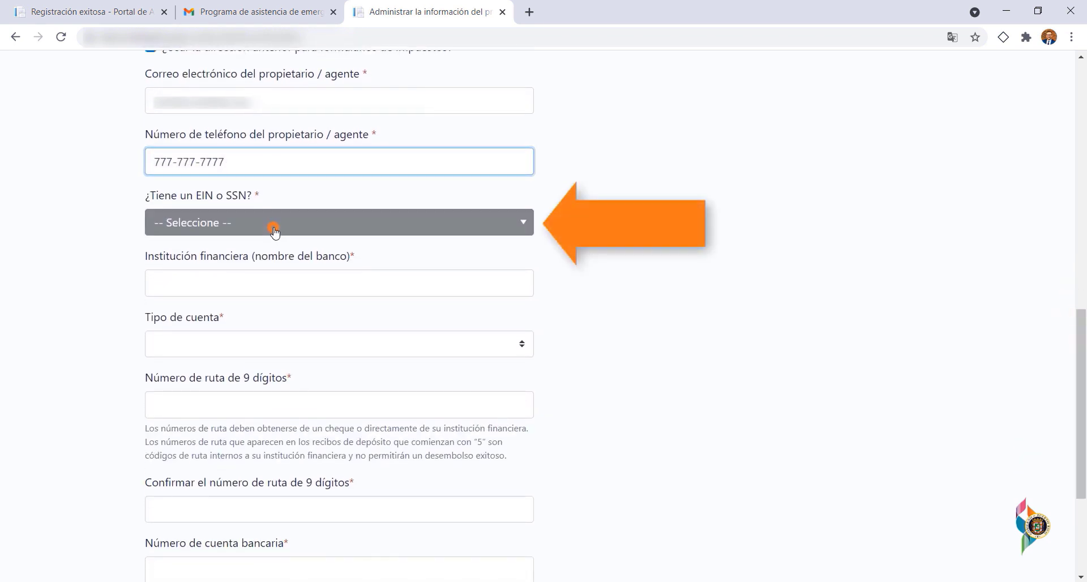
{"action": "left_click", "coordinate": [273, 226]}
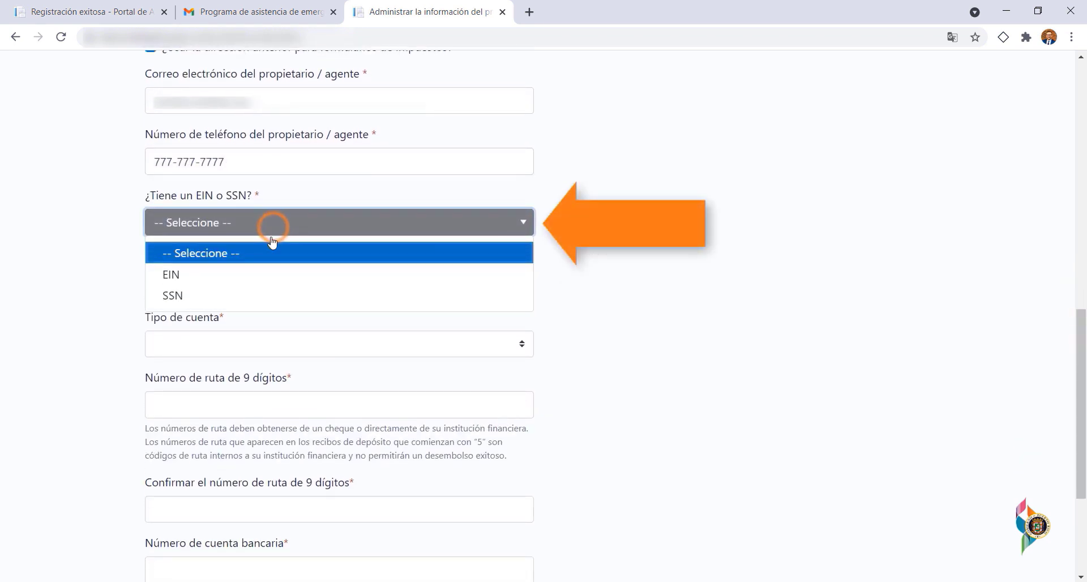
- Choose SSN as the tax ID type and enter and confirm the Social Security number
{"action": "left_click", "coordinate": [239, 299]}
{"action": "left_click", "coordinate": [238, 293]}
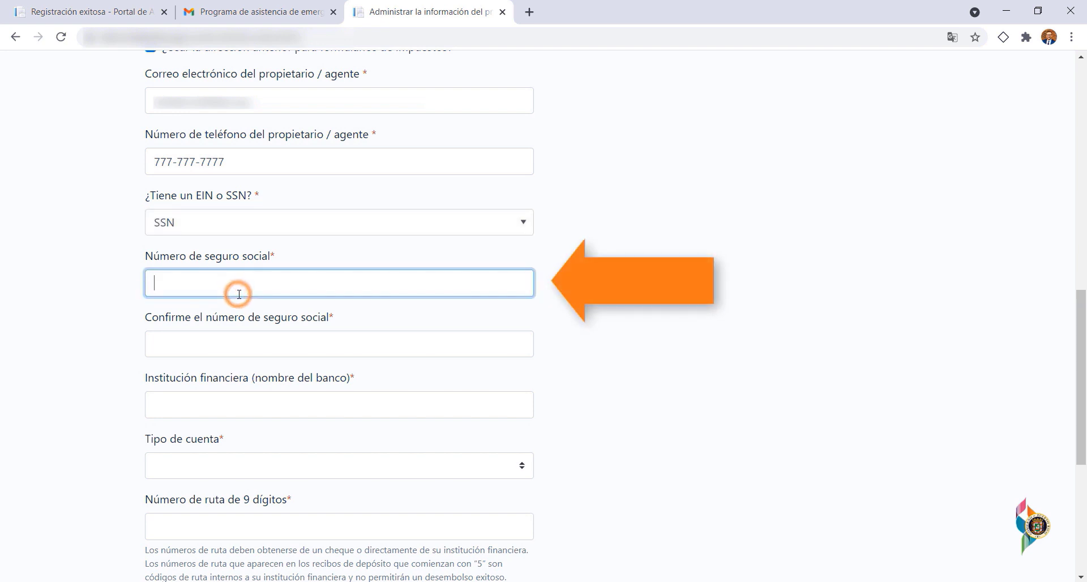
{"action": "type", "text": "555-55-5555"}
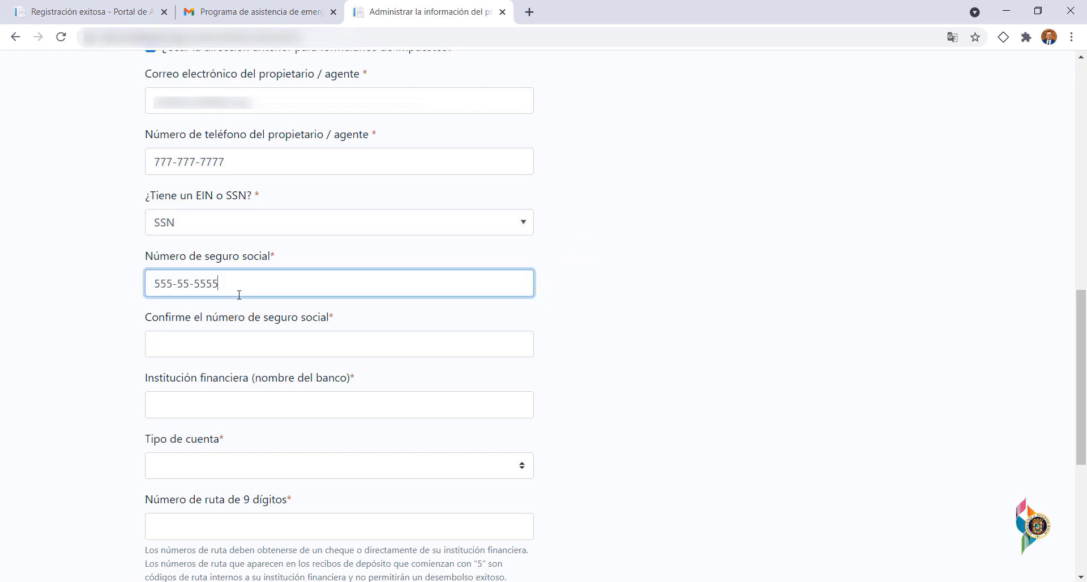
{"action": "left_click", "coordinate": [232, 356]}
{"action": "type", "text": "555-55-5555"}
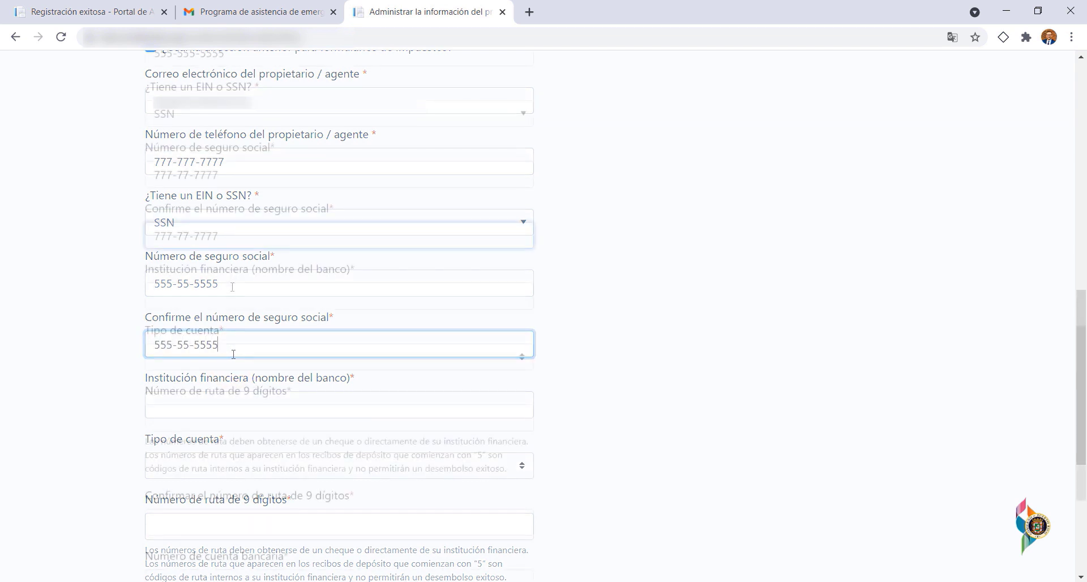
- Enter bank name The Penguin Bank, Cuenta de cheques, and the confirmed routing number
{"action": "left_click", "coordinate": [231, 296]}
{"action": "type", "text": "The Penguin Bn"}
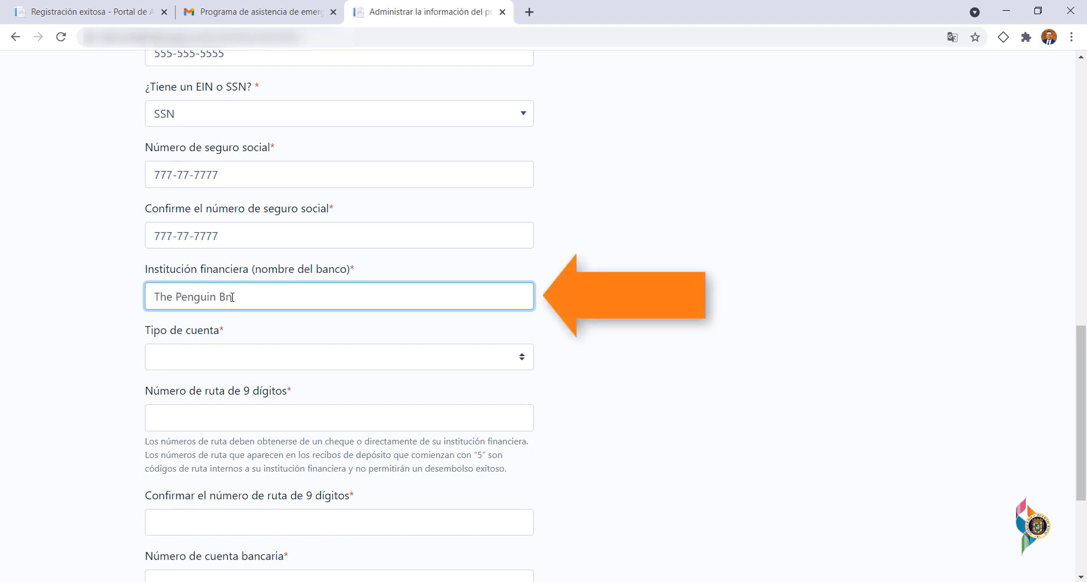
{"action": "type", "text": "nk"}
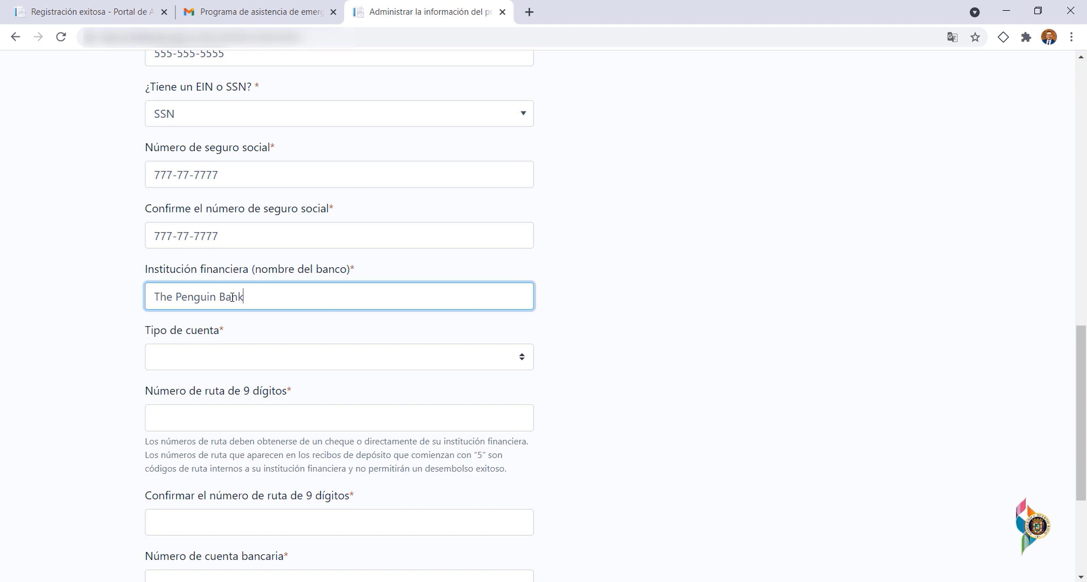
{"action": "left_click", "coordinate": [254, 357]}
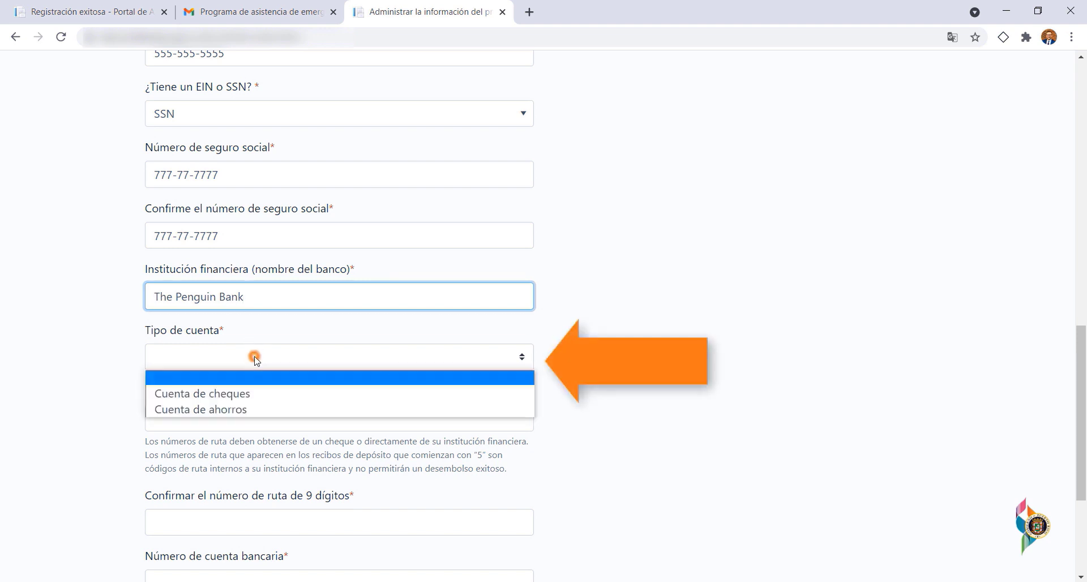
{"action": "left_click", "coordinate": [255, 393]}
{"action": "left_click", "coordinate": [256, 416]}
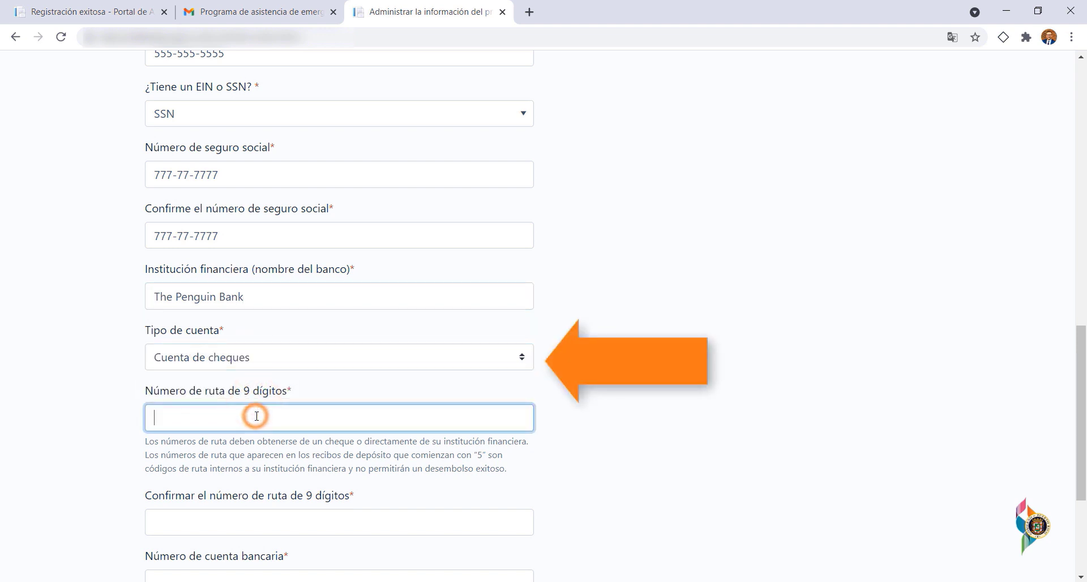
{"action": "type", "text": "654456654"}
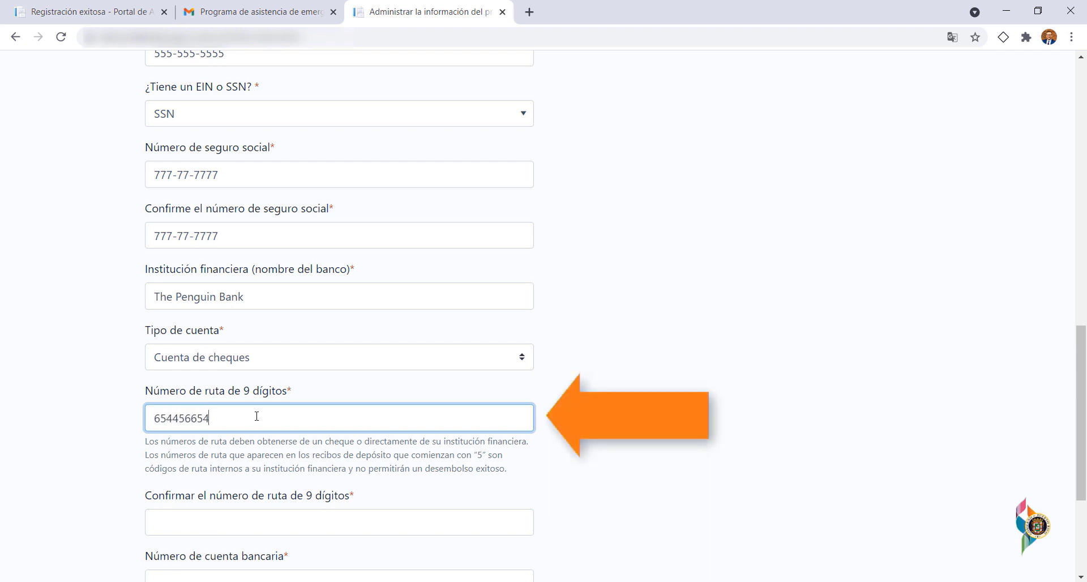
{"action": "left_click_drag", "start_coordinate": [1074, 369], "coordinate": [1075, 451]}
{"action": "left_click", "coordinate": [284, 305]}
{"action": "type", "text": "654456654"}
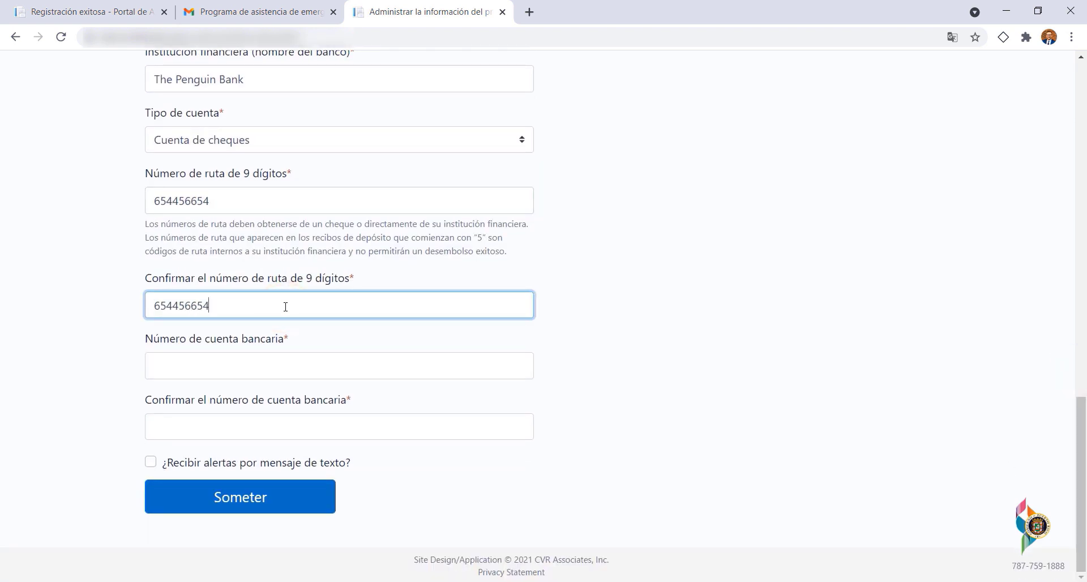
- Enter and confirm the bank account number, enable text alerts, and submit the profile
{"action": "left_click", "coordinate": [316, 360]}
{"action": "type", "text": "32323232"}
{"action": "left_click", "coordinate": [249, 437]}
{"action": "type", "text": "32323232"}
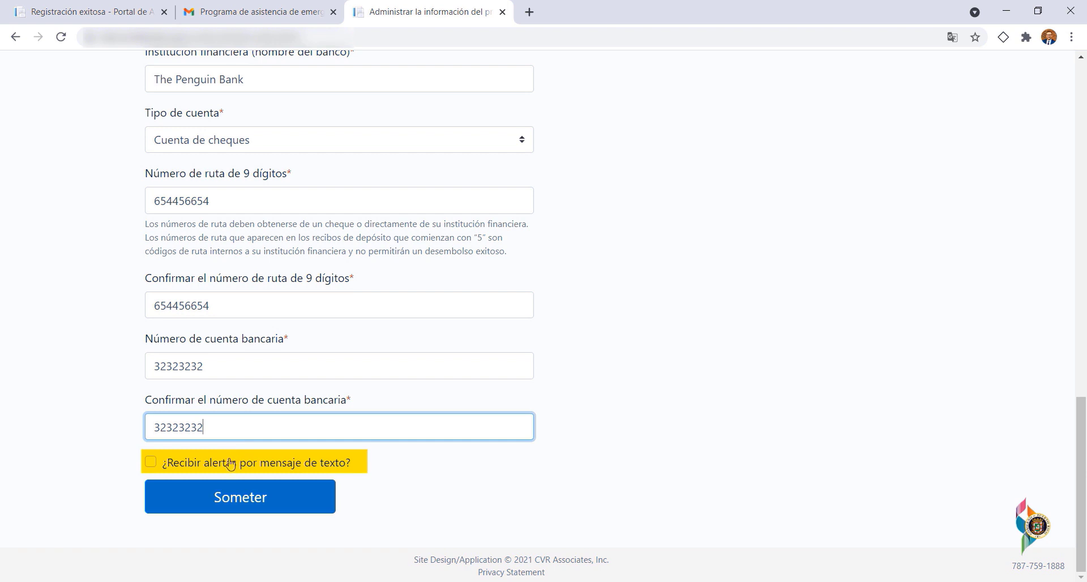
{"action": "left_click", "coordinate": [228, 463]}
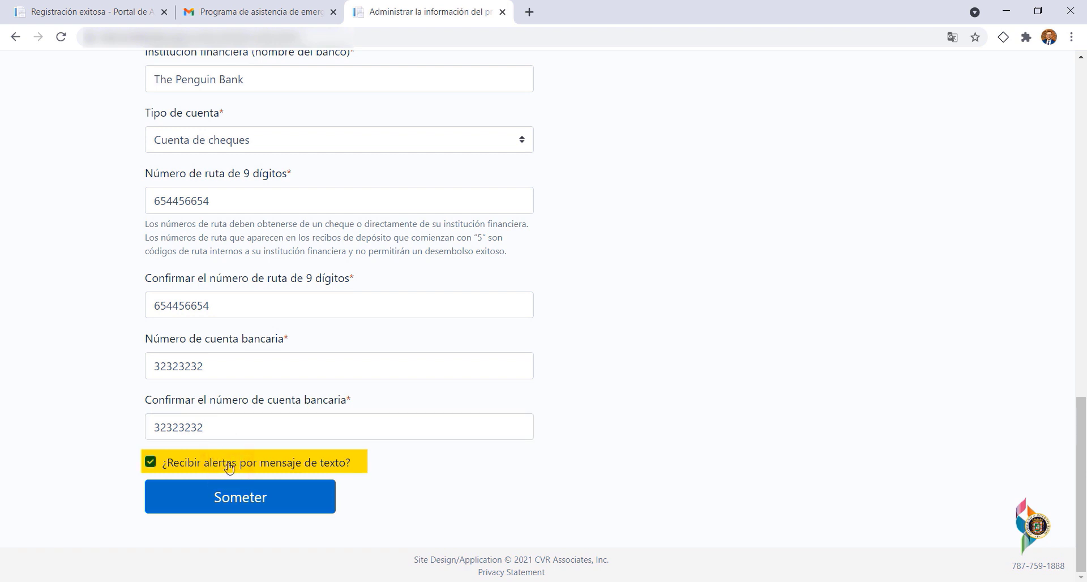
{"action": "left_click", "coordinate": [257, 500]}
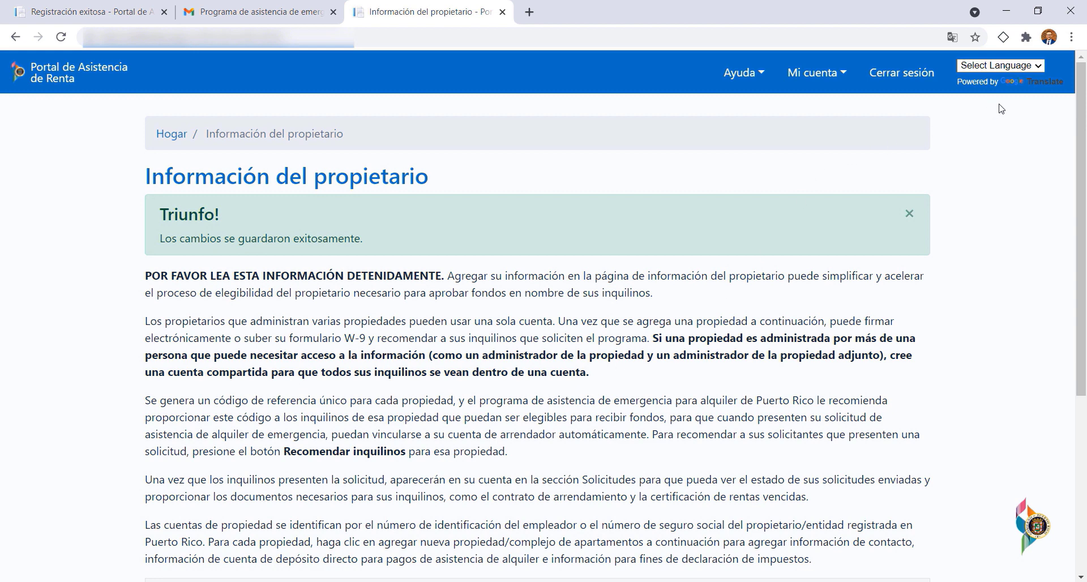
{"action": "left_click_drag", "start_coordinate": [1077, 91], "coordinate": [1084, 278]}
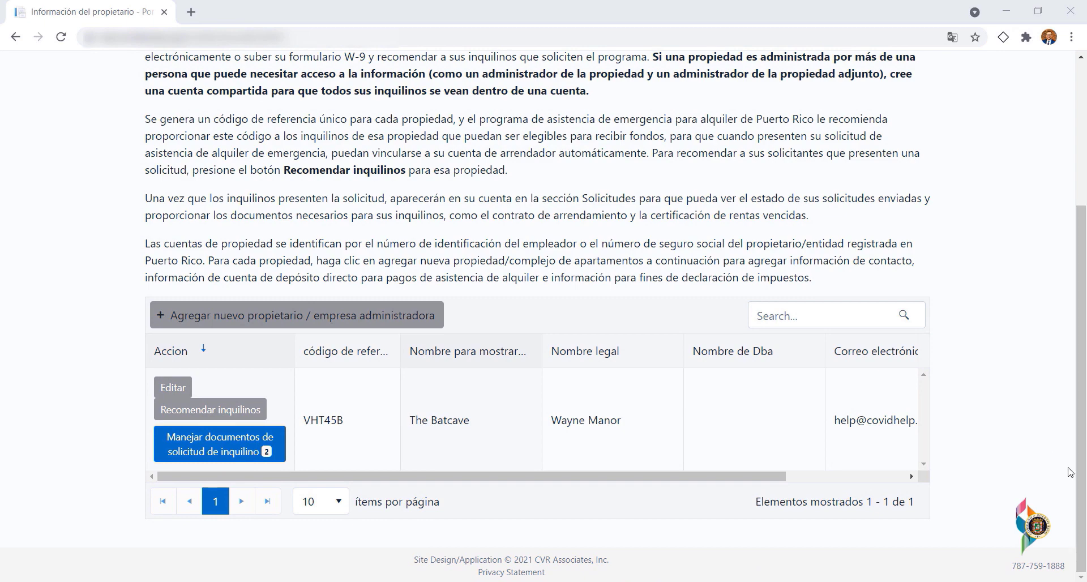
{"action": "left_click_drag", "start_coordinate": [1078, 461], "coordinate": [1080, 294]}
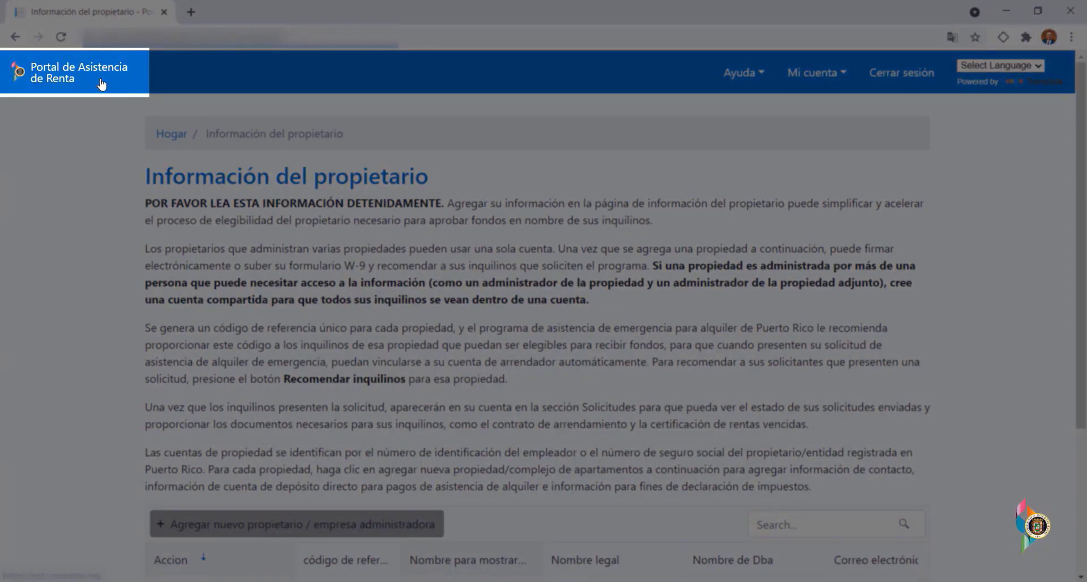
- Return to the portal home page and open Solicitudes de inquilinos
{"action": "left_click", "coordinate": [101, 84]}
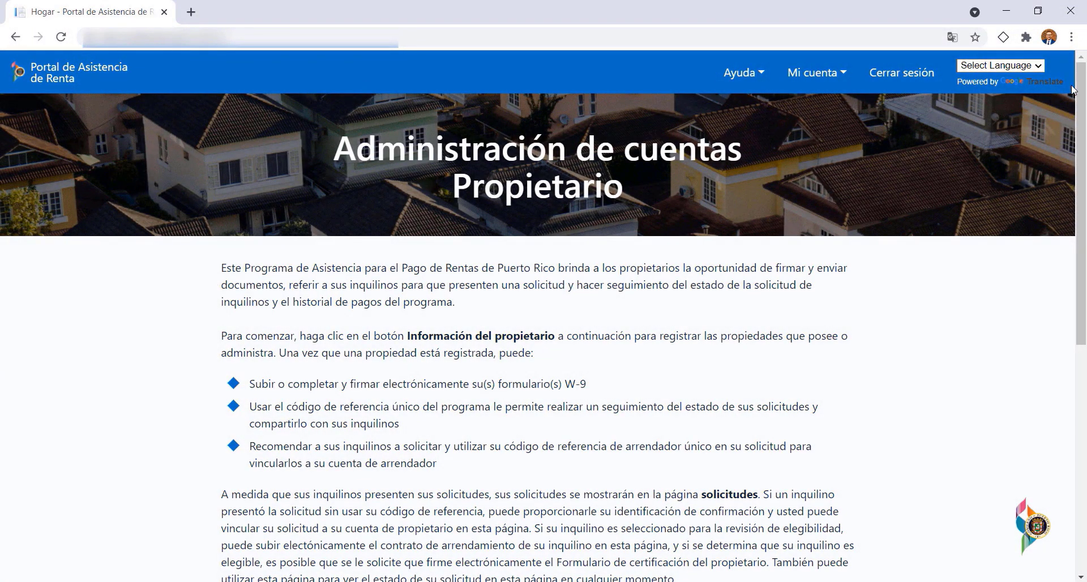
{"action": "left_click_drag", "start_coordinate": [1080, 123], "coordinate": [1077, 349]}
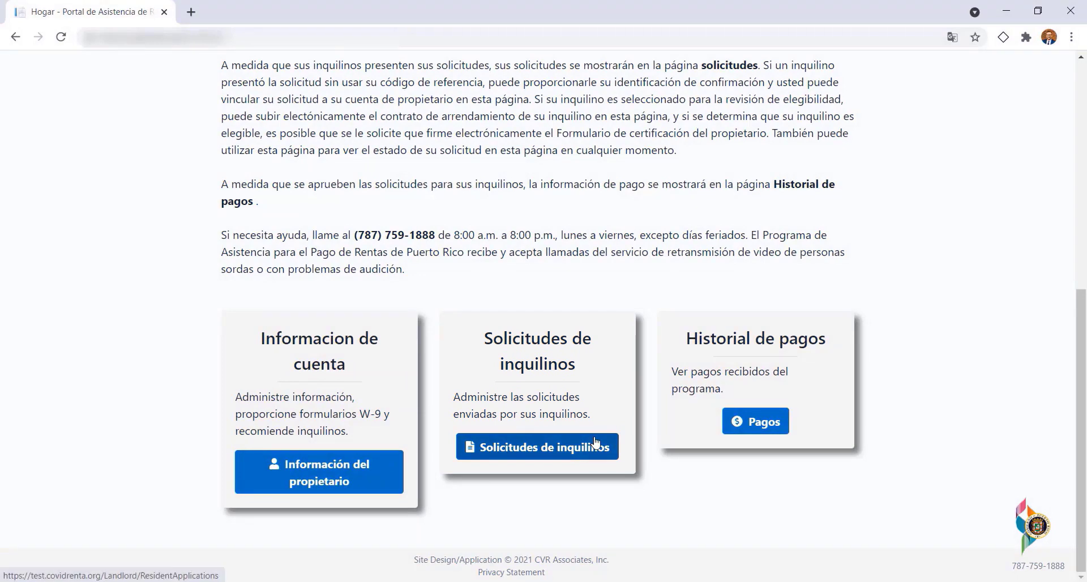
{"action": "left_click", "coordinate": [596, 441]}
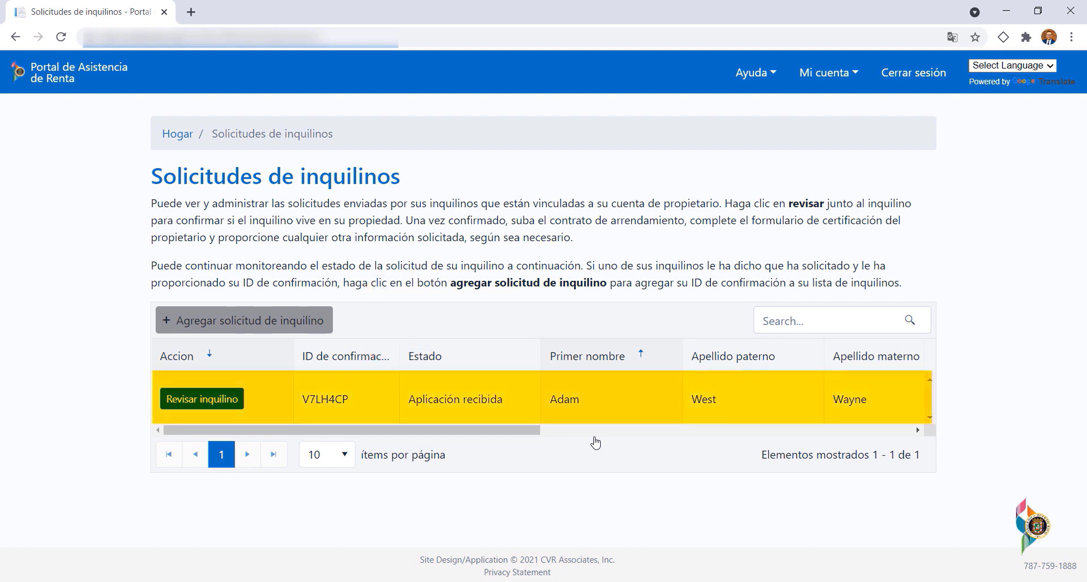
- Look up a new tenant application by entering its confirmation ID
{"action": "left_click", "coordinate": [319, 333]}
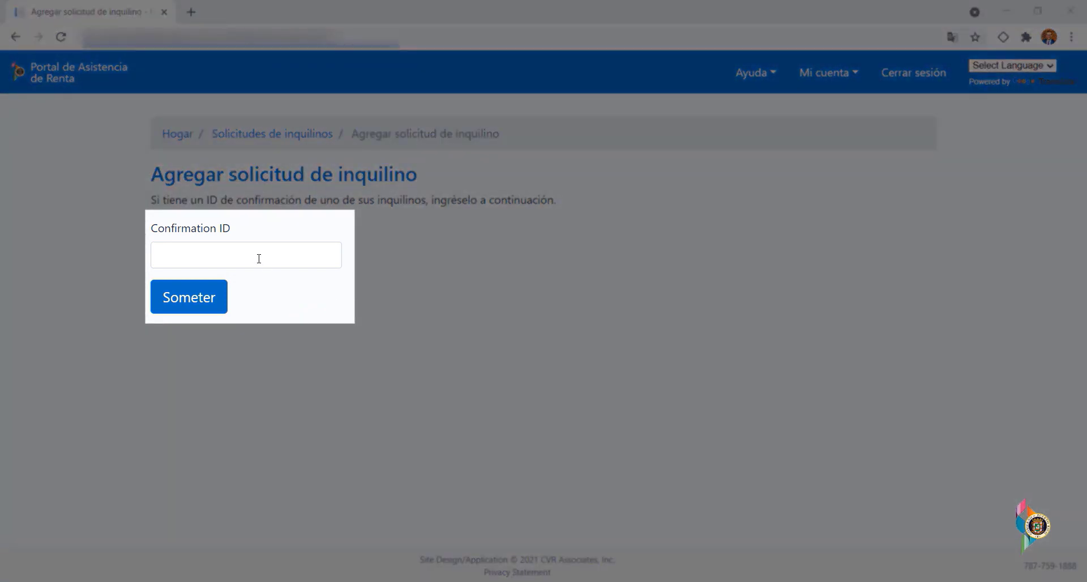
{"action": "left_click", "coordinate": [259, 258]}
{"action": "left_click", "coordinate": [216, 288]}
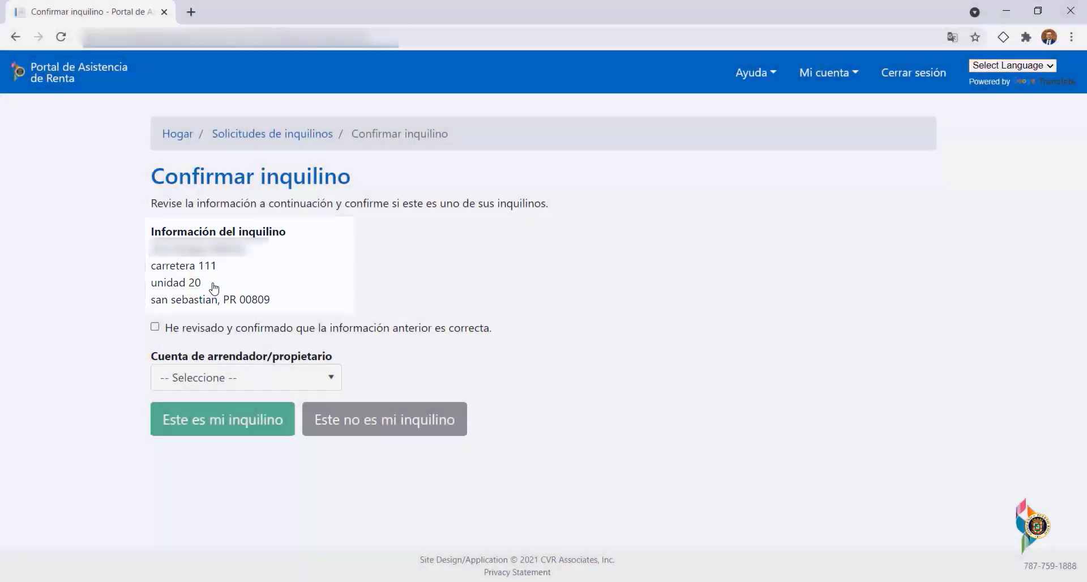
- Confirm the tenant details, link the tenant to The Batcave, and accept them as your tenant
{"action": "left_click", "coordinate": [357, 331]}
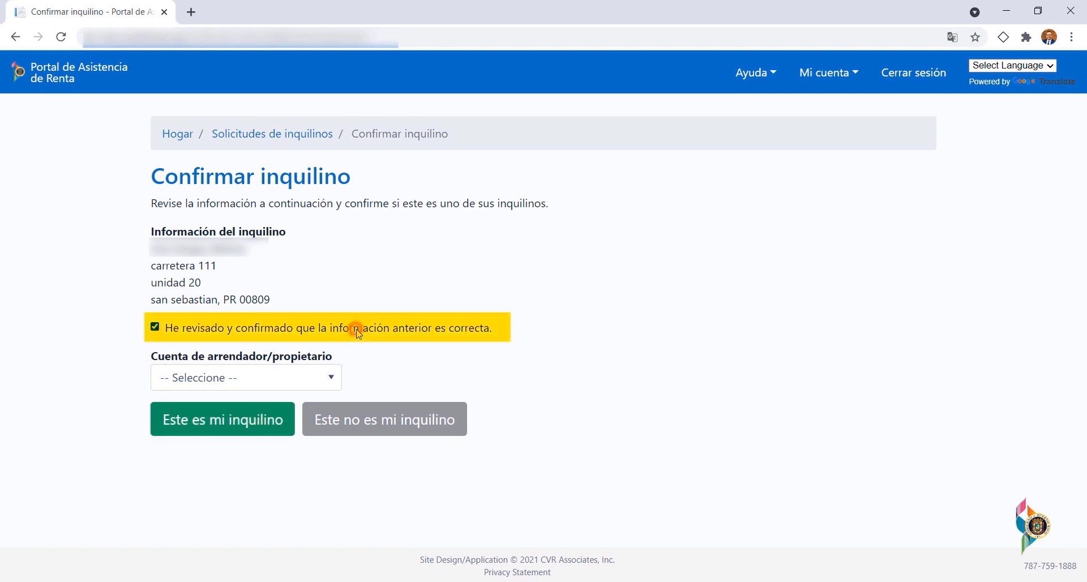
{"action": "left_click", "coordinate": [309, 371]}
{"action": "left_click", "coordinate": [266, 437]}
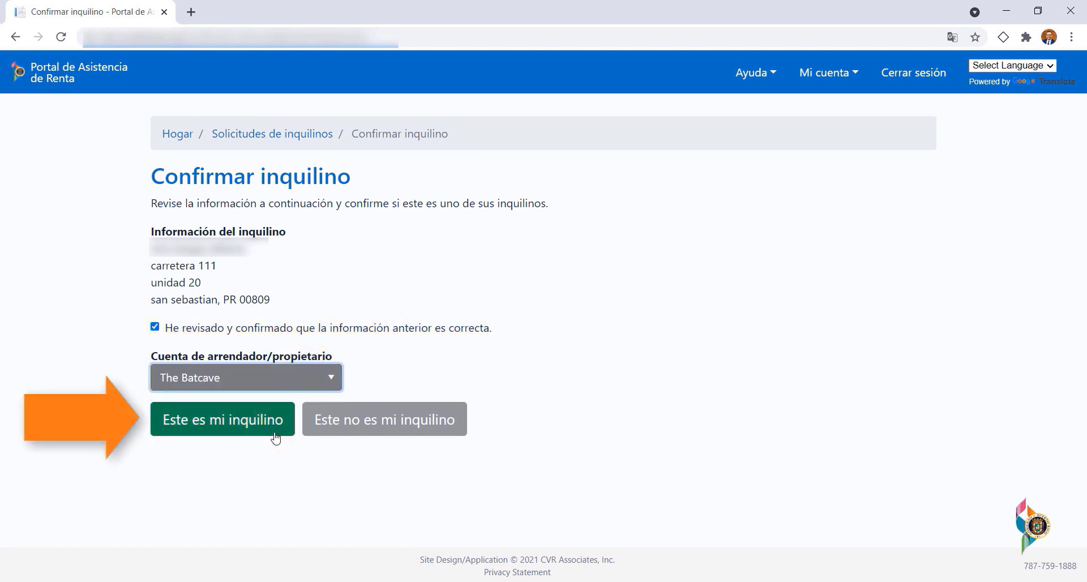
{"action": "left_click", "coordinate": [276, 438]}
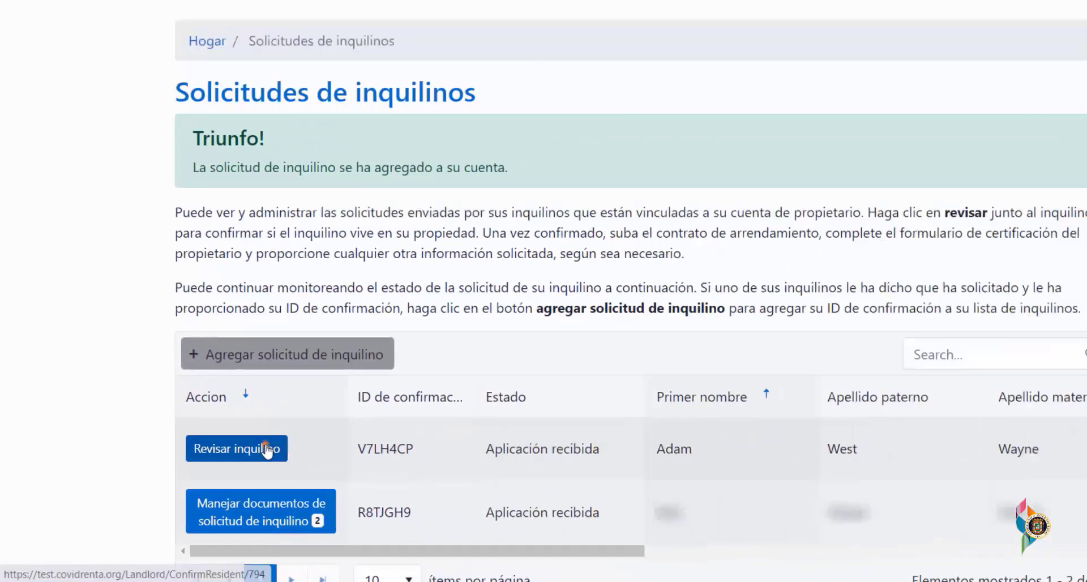
- Review the first received application, tick the confirmation box and accept the applicant as your tenant
{"action": "left_click", "coordinate": [469, 345]}
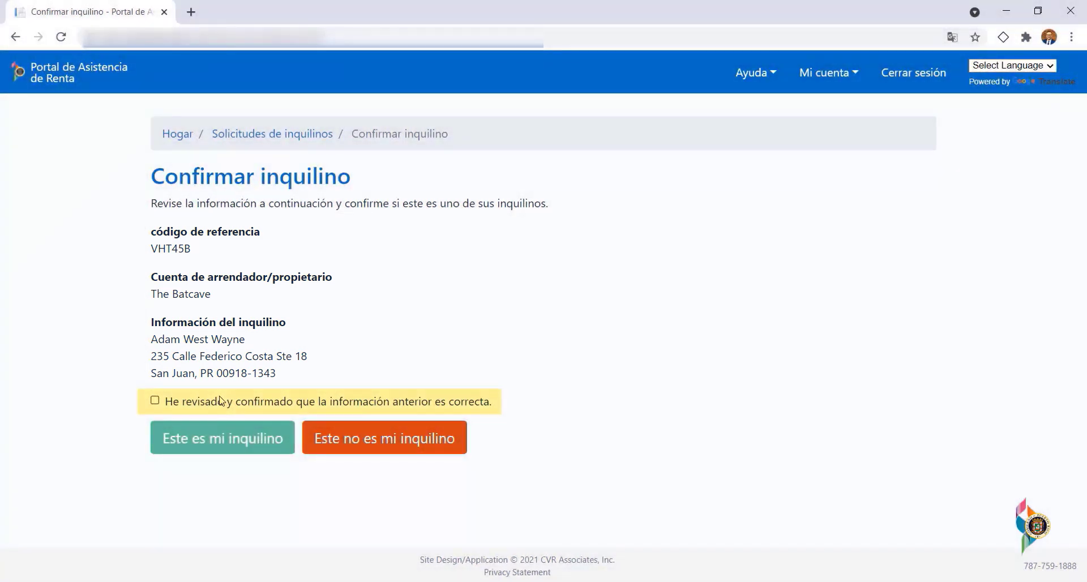
{"action": "left_click", "coordinate": [221, 401]}
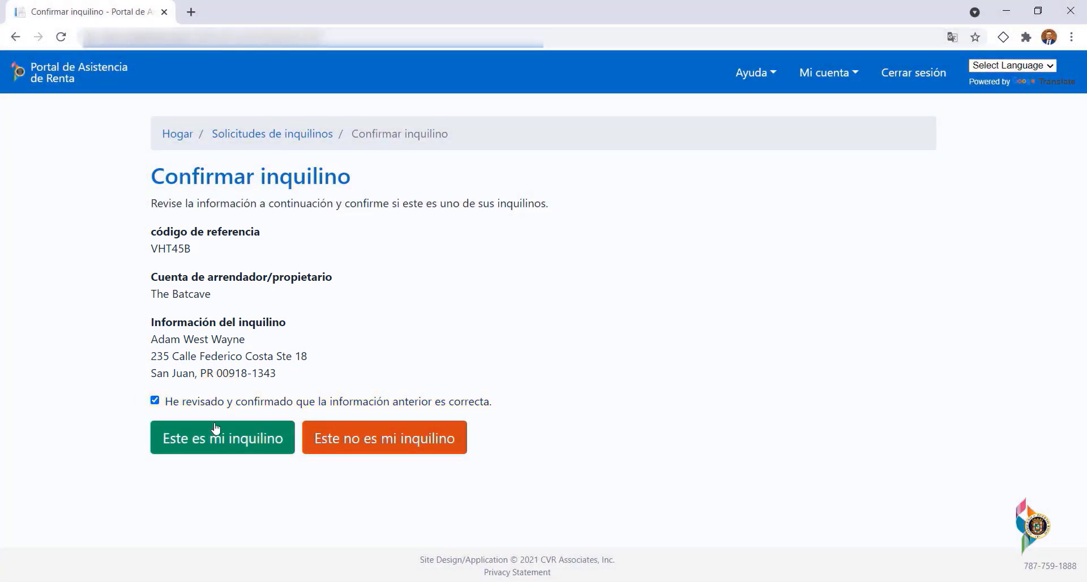
{"action": "left_click", "coordinate": [284, 435]}
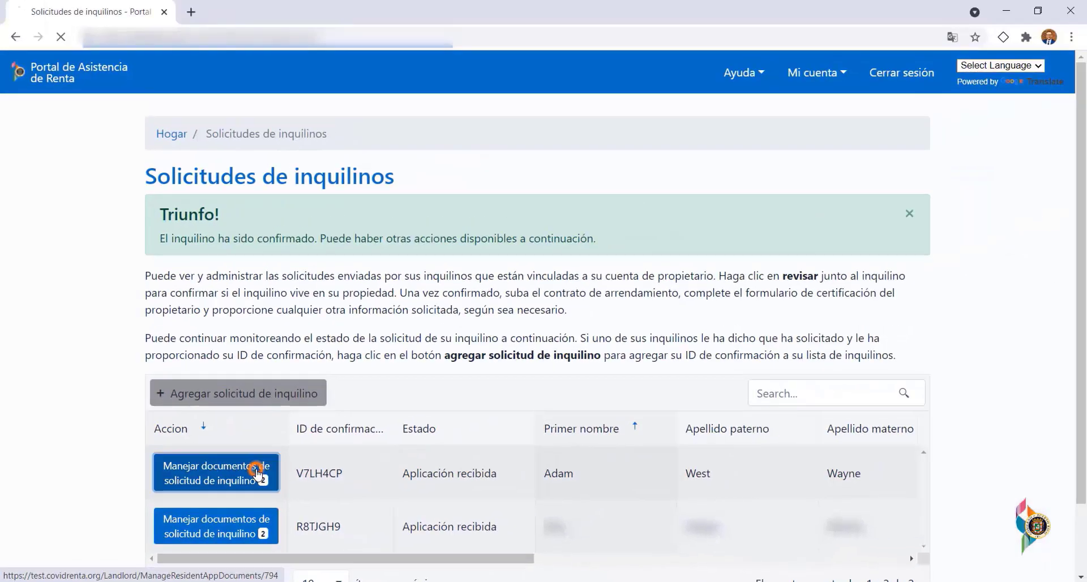
{"action": "left_click", "coordinate": [651, 316]}
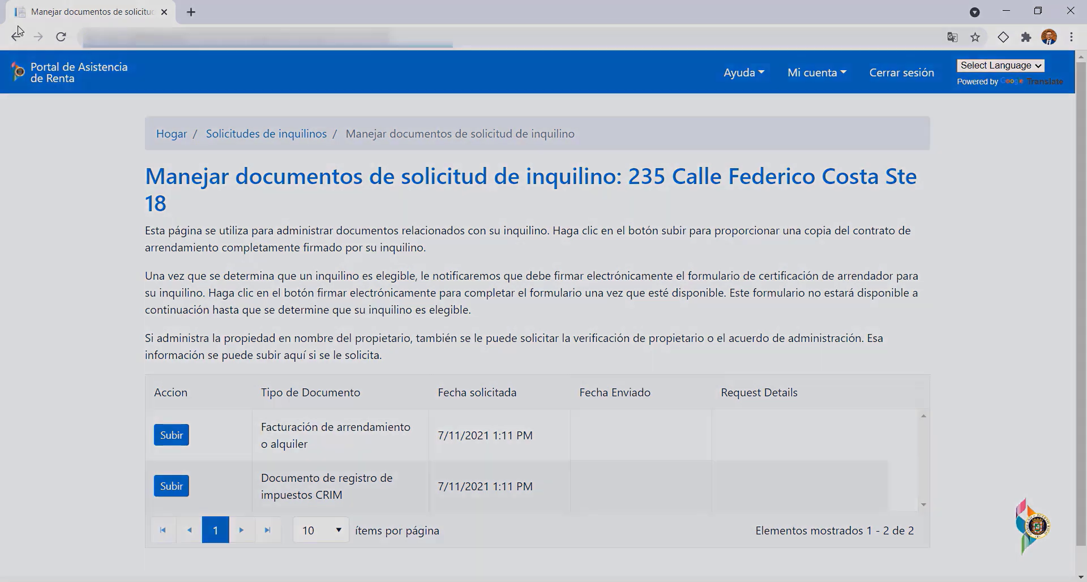
{"action": "left_click", "coordinate": [19, 31]}
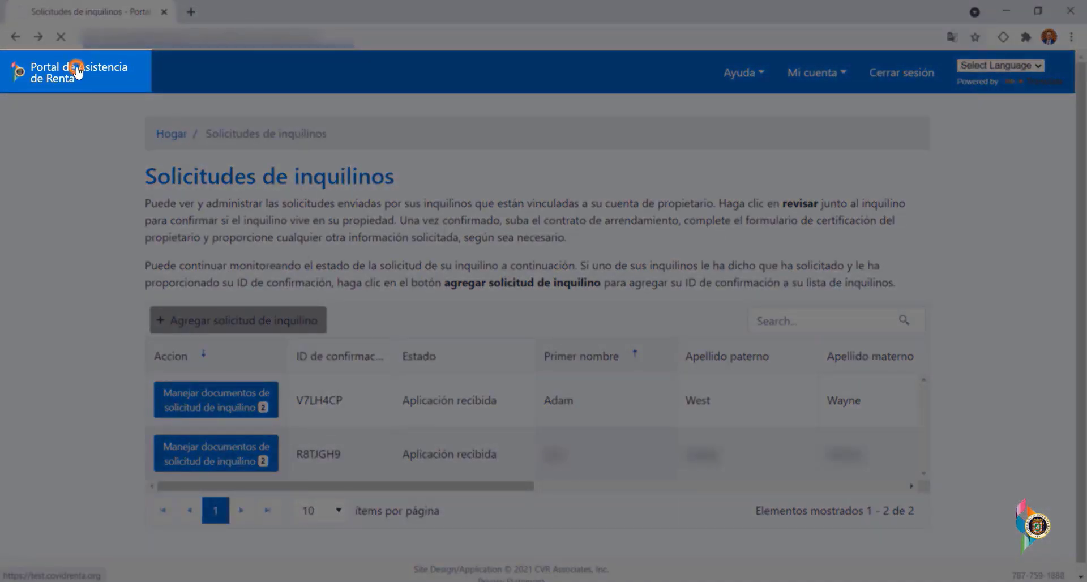
- From the portal home page, go to Pagos under Historial de pagos to view the still-empty payment history
{"action": "left_click", "coordinate": [82, 71]}
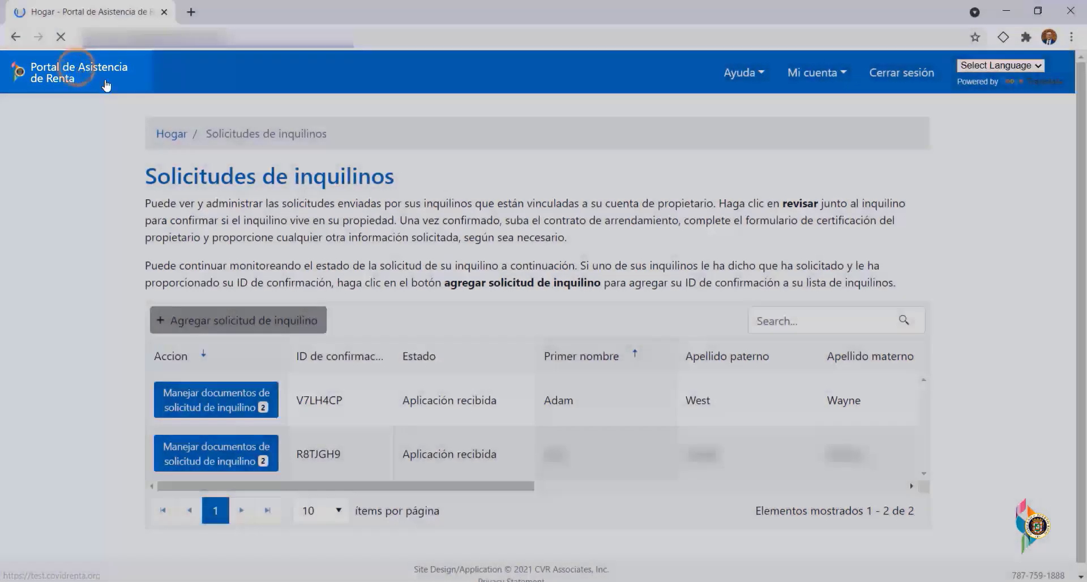
{"action": "scroll", "coordinate": [1067, 226], "scroll_direction": "down", "scroll_amount": 7}
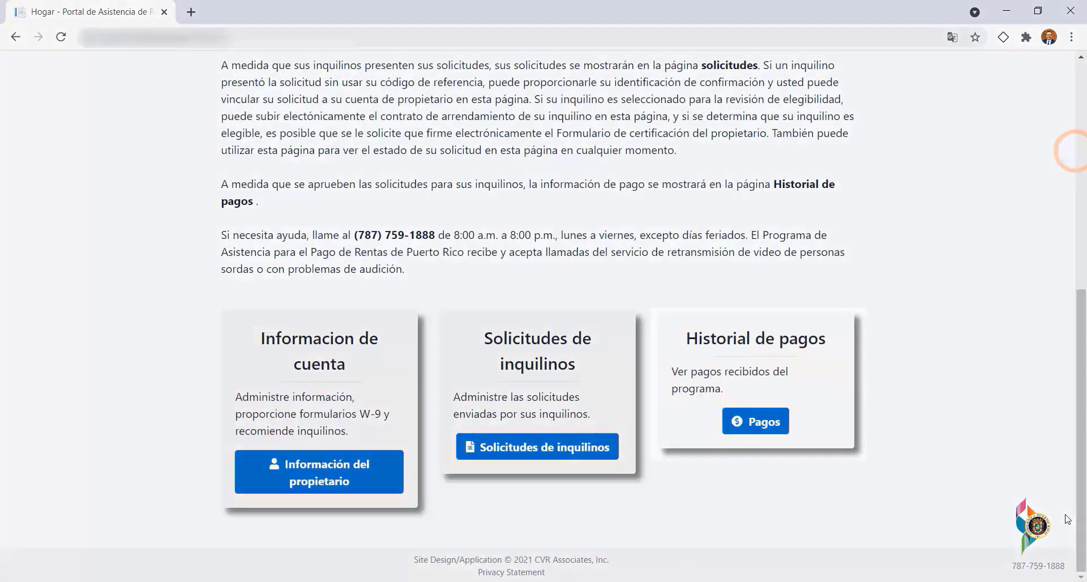
{"action": "left_click", "coordinate": [772, 430]}
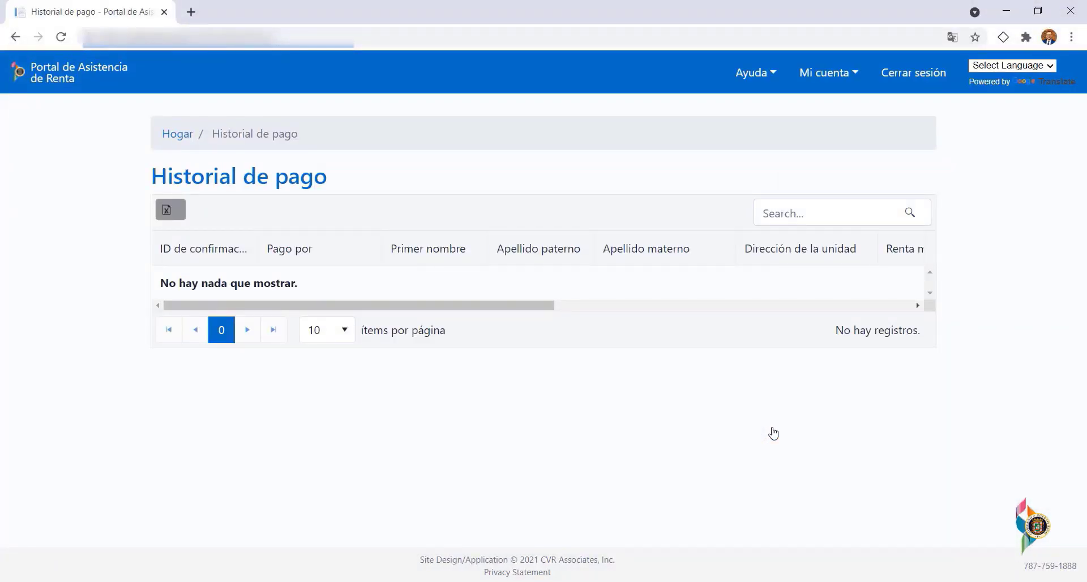